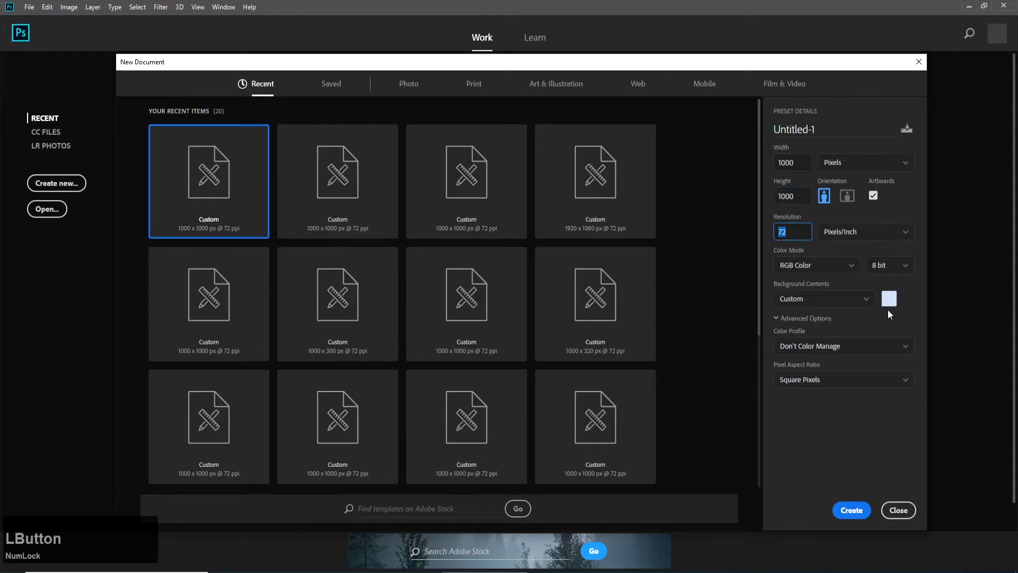
- Create a 1000 x 1000 px document at 72 ppi with a light blue c2d3e7 background
{"action": "left_click", "coordinate": [889, 299]}
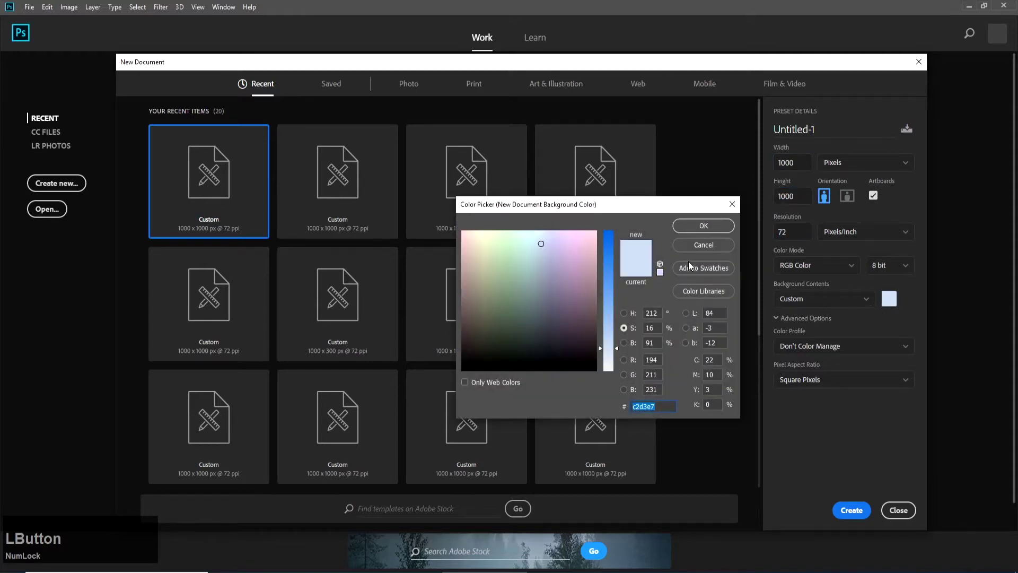
{"action": "left_click", "coordinate": [697, 224]}
{"action": "left_click", "coordinate": [851, 510]}
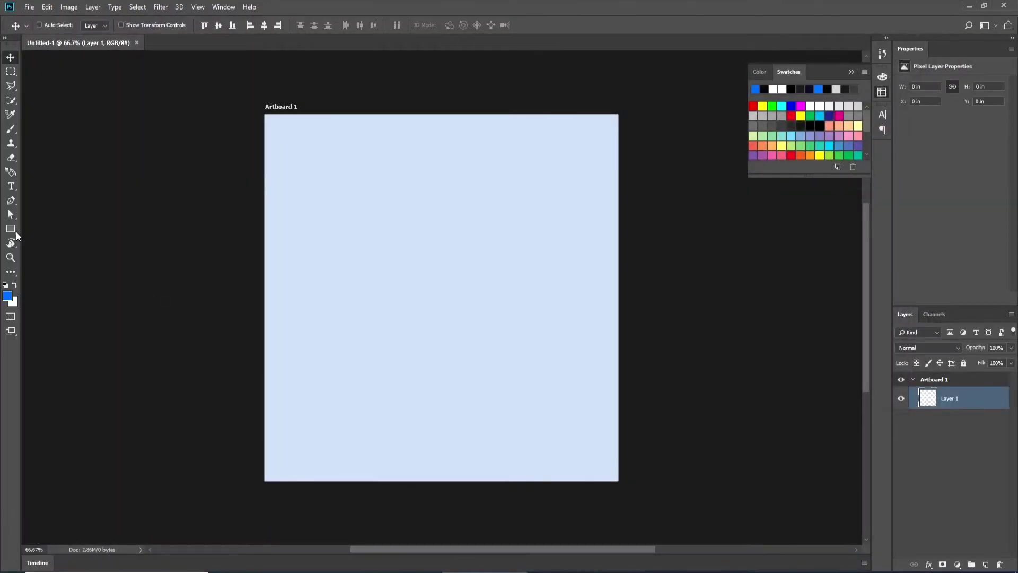
- Create a 200 x 200 px circle with the Ellipse tool in the upper-left area of the artboard
{"action": "left_click", "coordinate": [15, 228]}
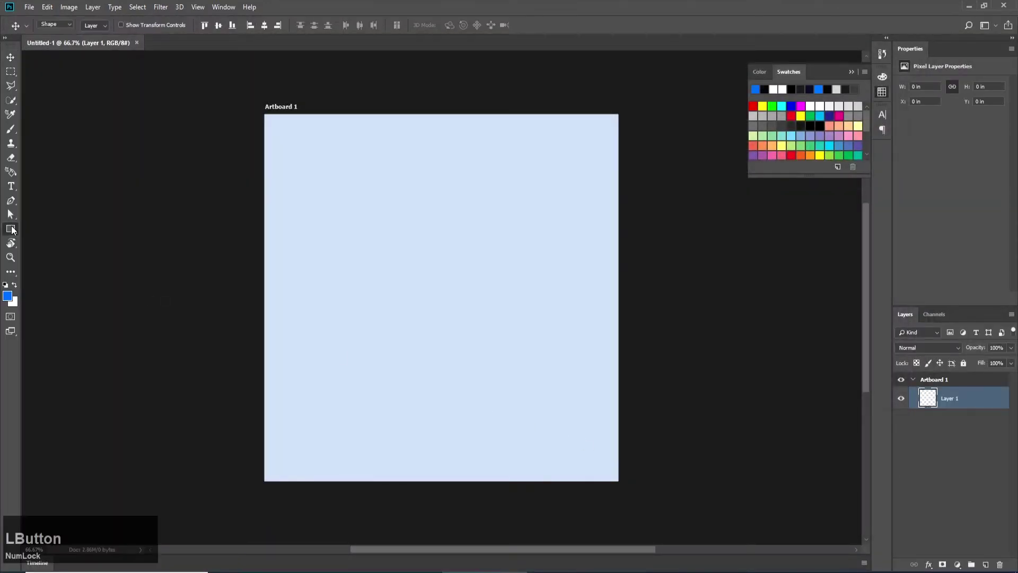
{"action": "left_click_drag", "start_coordinate": [14, 224], "coordinate": [55, 249]}
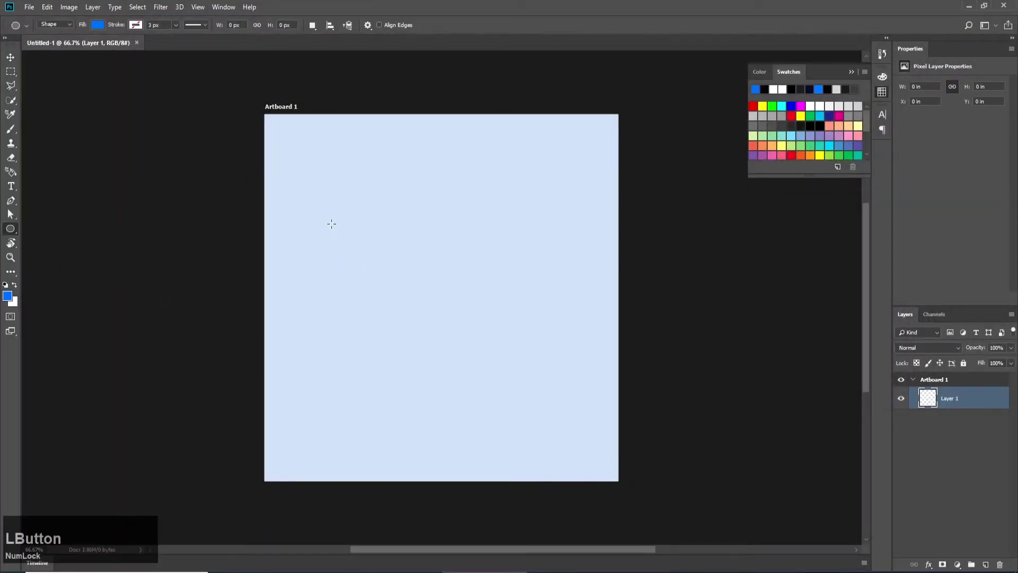
{"action": "left_click", "coordinate": [431, 319]}
{"action": "type", "text": "200"}
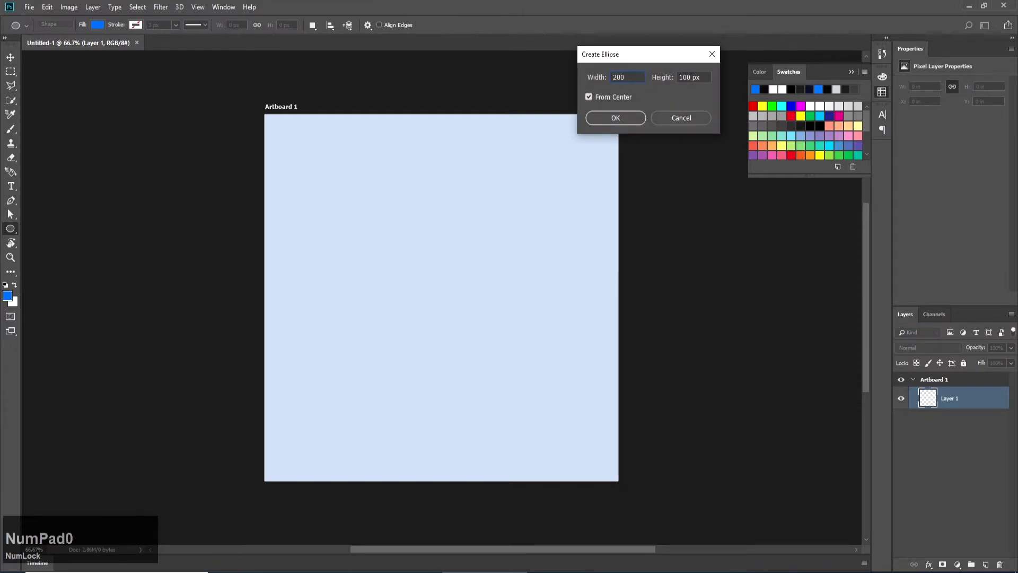
{"action": "key", "text": "Tab"}
{"action": "type", "text": "200"}
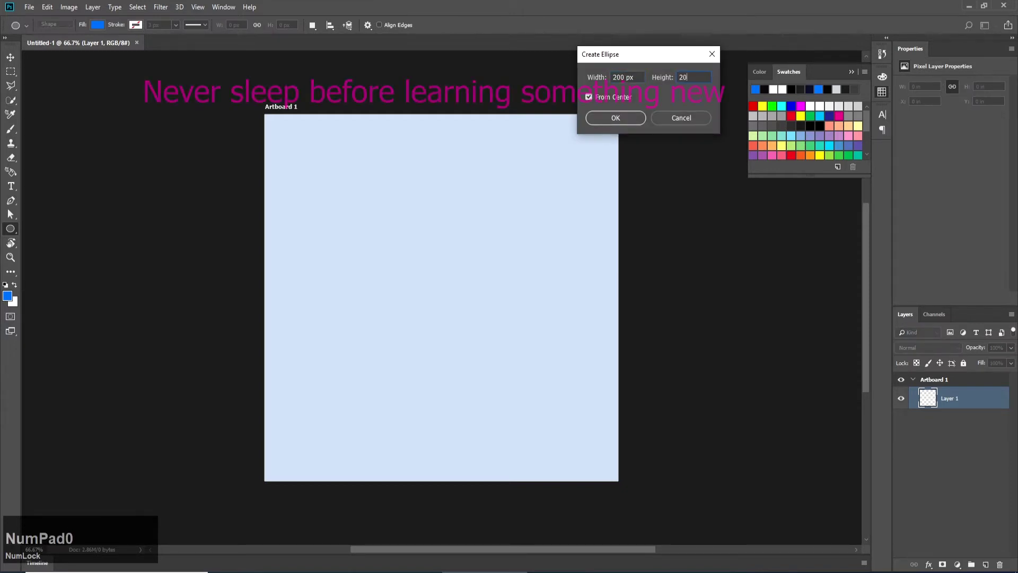
{"action": "left_click", "coordinate": [614, 117]}
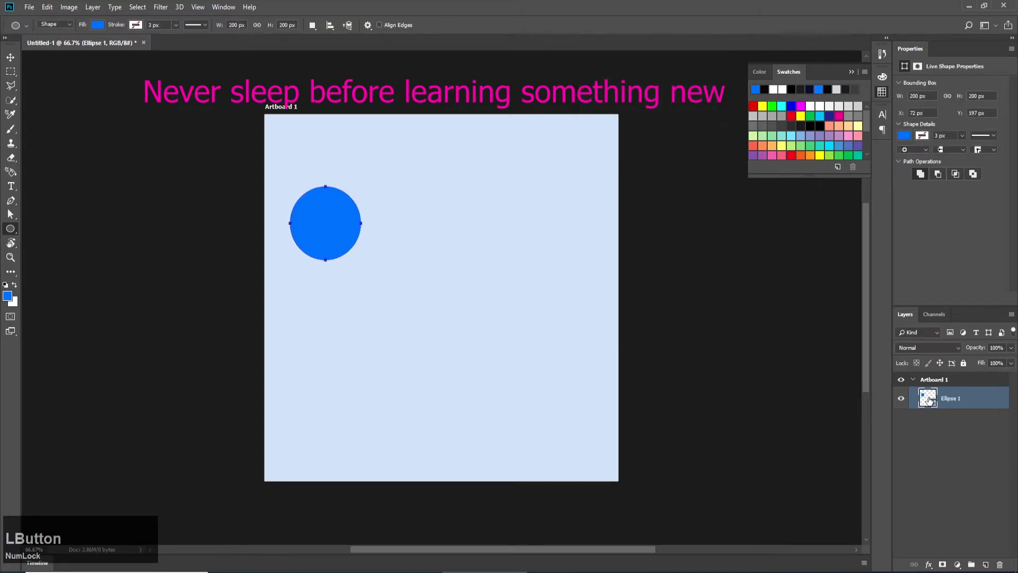
- Fill the circle with off-white f0f0f0 and move it straight down to about Y 263 px
{"action": "double_click", "coordinate": [930, 401]}
{"action": "left_click_drag", "start_coordinate": [600, 369], "coordinate": [609, 371]}
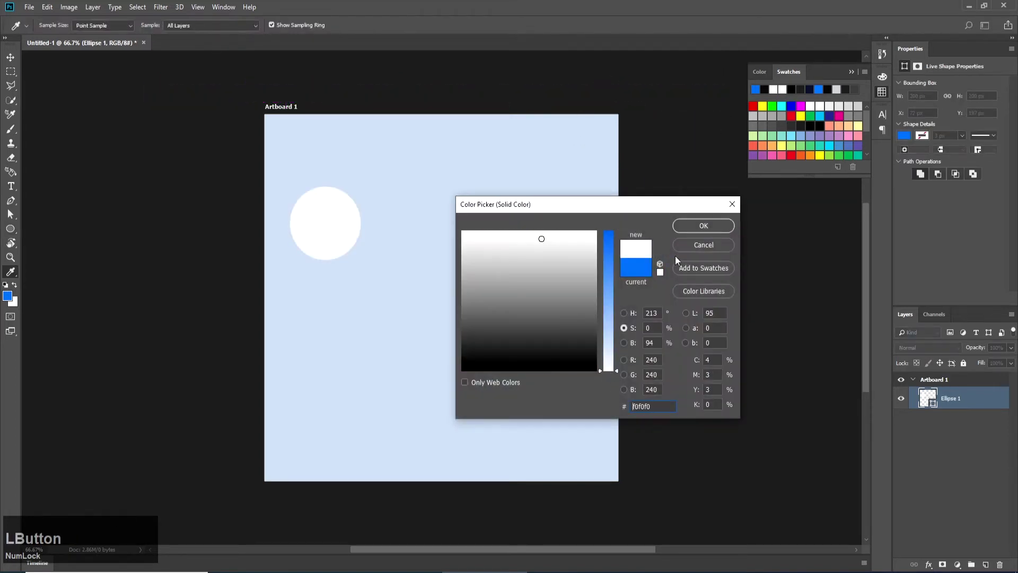
{"action": "left_click", "coordinate": [702, 226]}
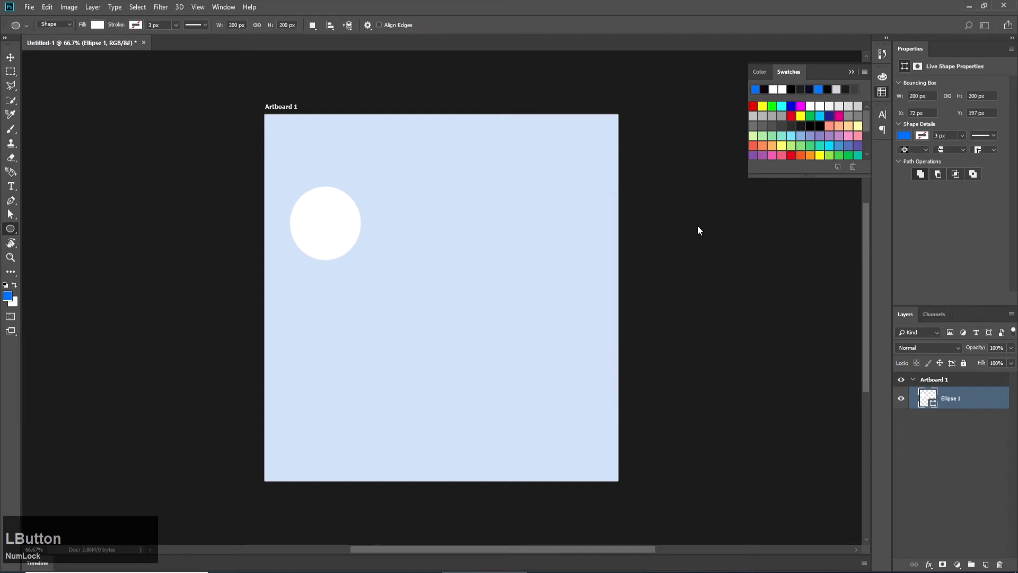
{"action": "left_click", "coordinate": [10, 57]}
{"action": "left_click_drag", "start_coordinate": [338, 214], "coordinate": [337, 238]}
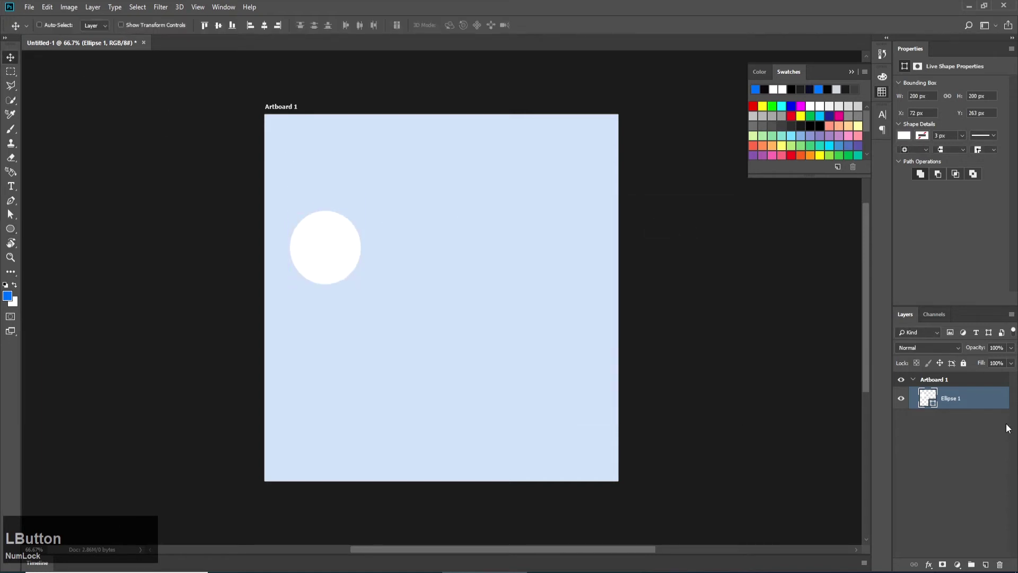
- Add a 10 px outside Stroke effect in blue 0870f0 to the circle
{"action": "double_click", "coordinate": [985, 398]}
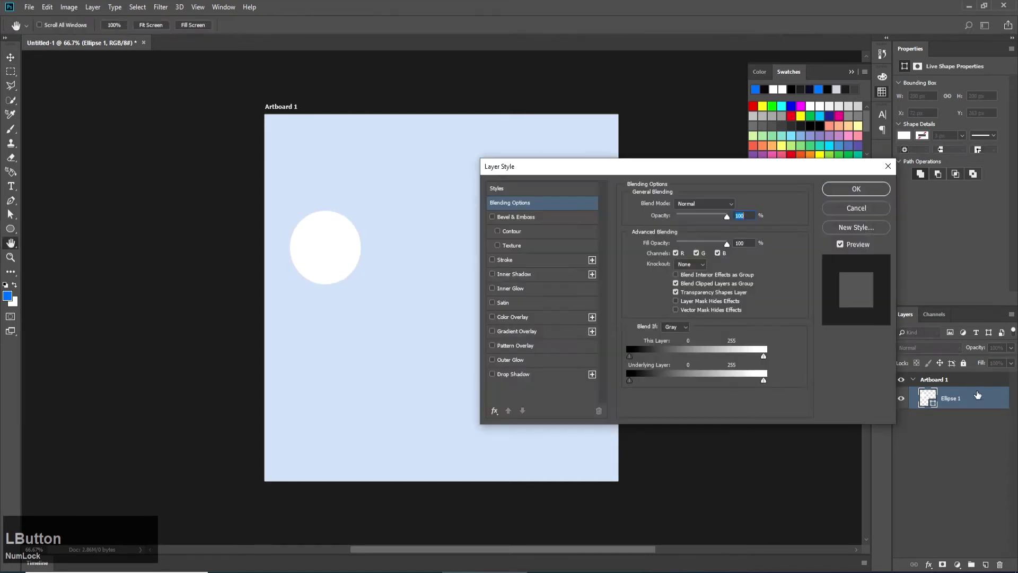
{"action": "left_click", "coordinate": [492, 261]}
{"action": "left_click", "coordinate": [521, 259]}
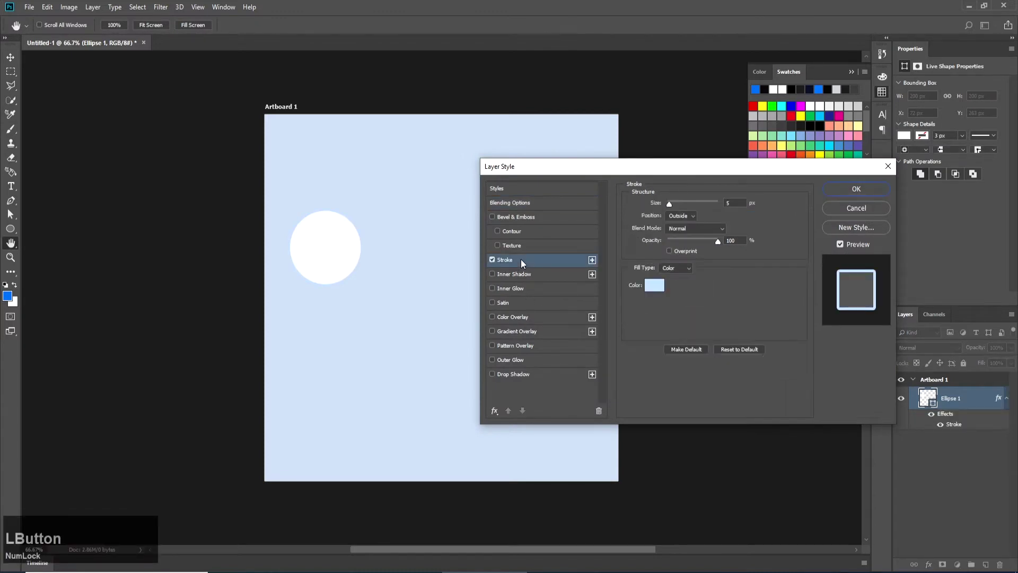
{"action": "left_click", "coordinate": [657, 286]}
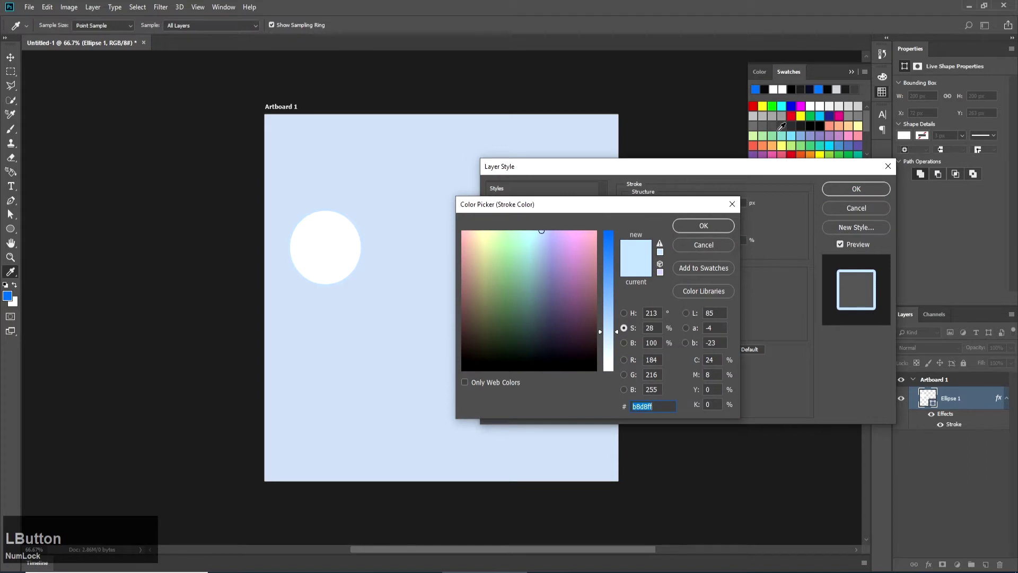
{"action": "left_click", "coordinate": [757, 87]}
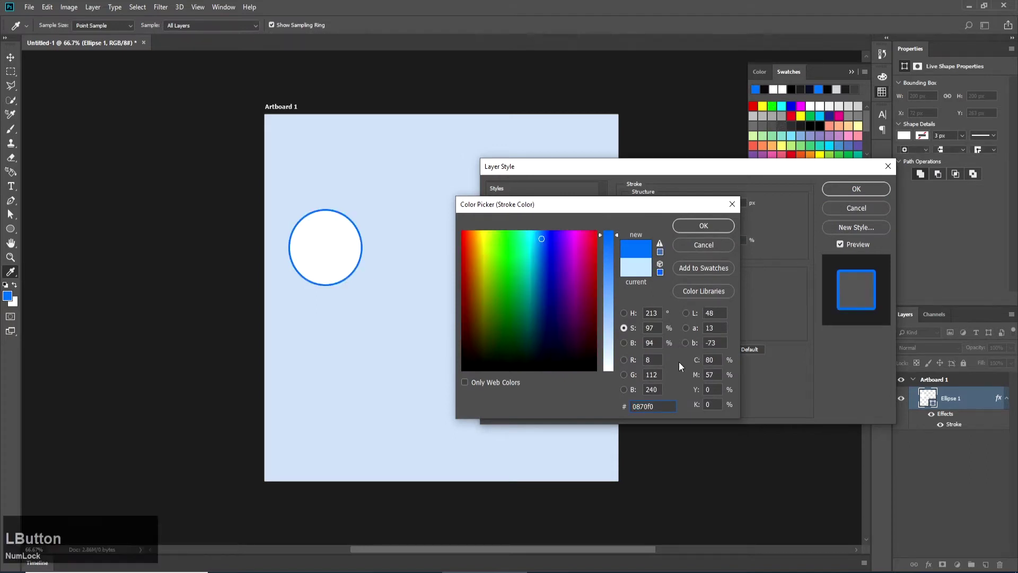
{"action": "left_click_drag", "start_coordinate": [665, 406], "coordinate": [614, 408]}
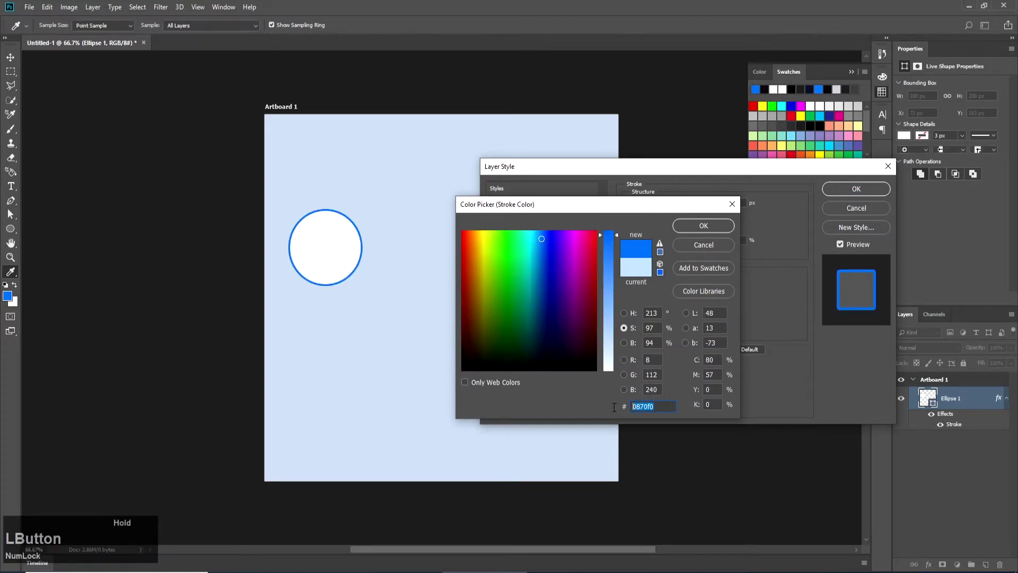
{"action": "left_click", "coordinate": [704, 225]}
{"action": "left_click", "coordinate": [729, 203]}
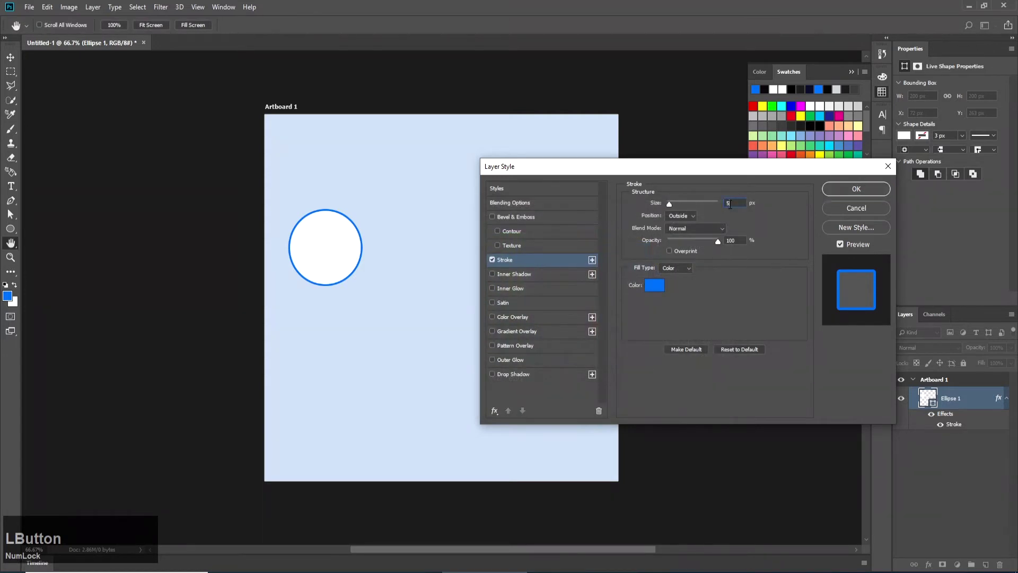
{"action": "type", "text": "10"}
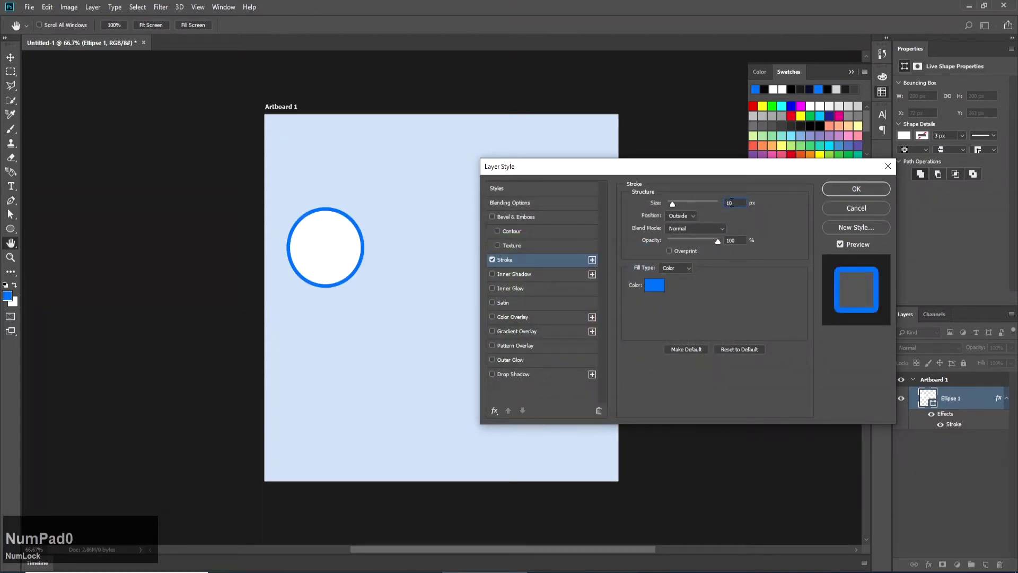
- Add a second 20 px outside Stroke effect in dark navy 161c35 to the circle and apply the layer style
{"action": "left_click", "coordinate": [592, 260]}
{"action": "left_click", "coordinate": [552, 274]}
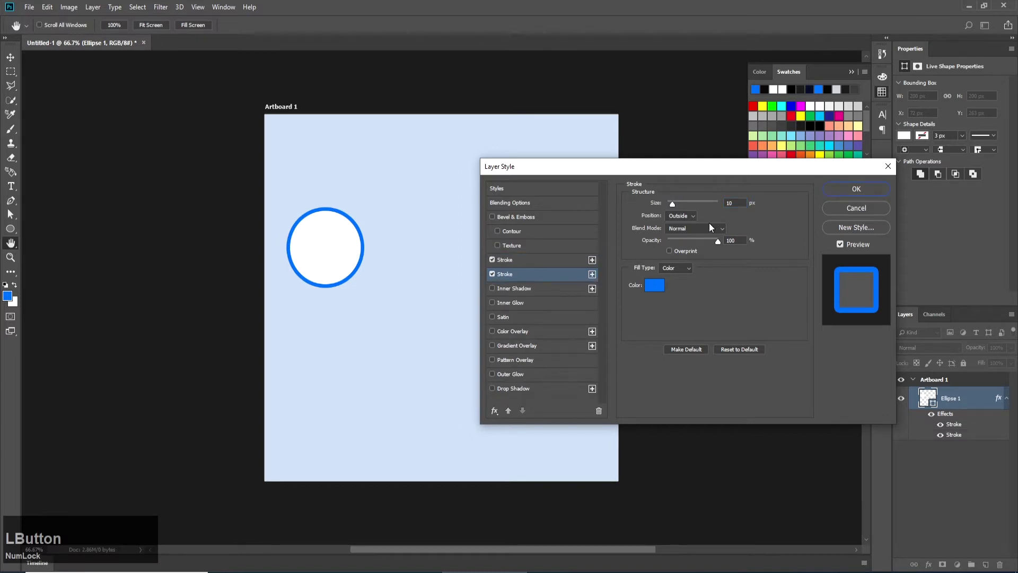
{"action": "left_click_drag", "start_coordinate": [733, 204], "coordinate": [718, 205]}
{"action": "type", "text": "20"}
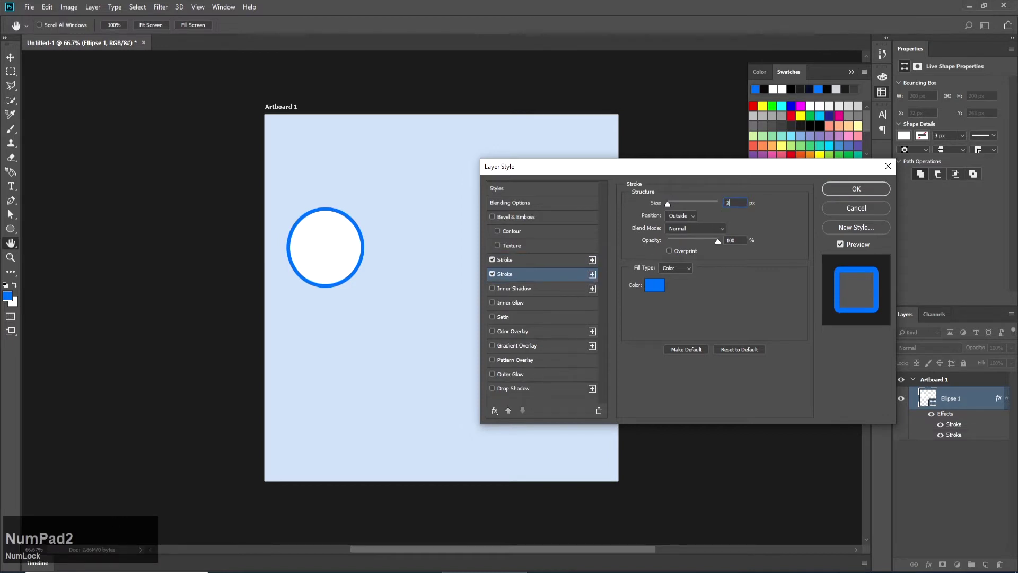
{"action": "left_click", "coordinate": [653, 287]}
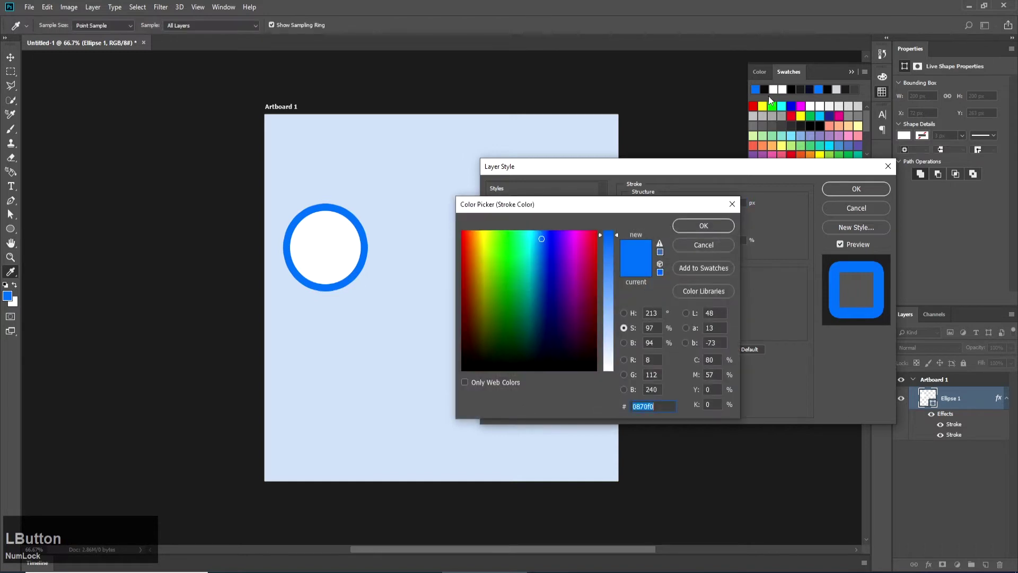
{"action": "left_click", "coordinate": [814, 87]}
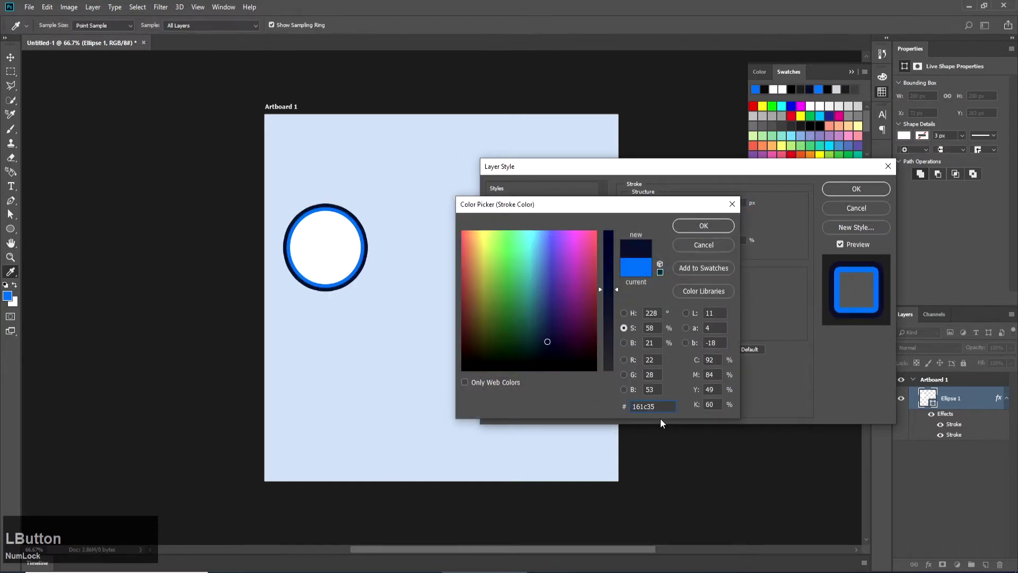
{"action": "left_click_drag", "start_coordinate": [644, 408], "coordinate": [523, 413]}
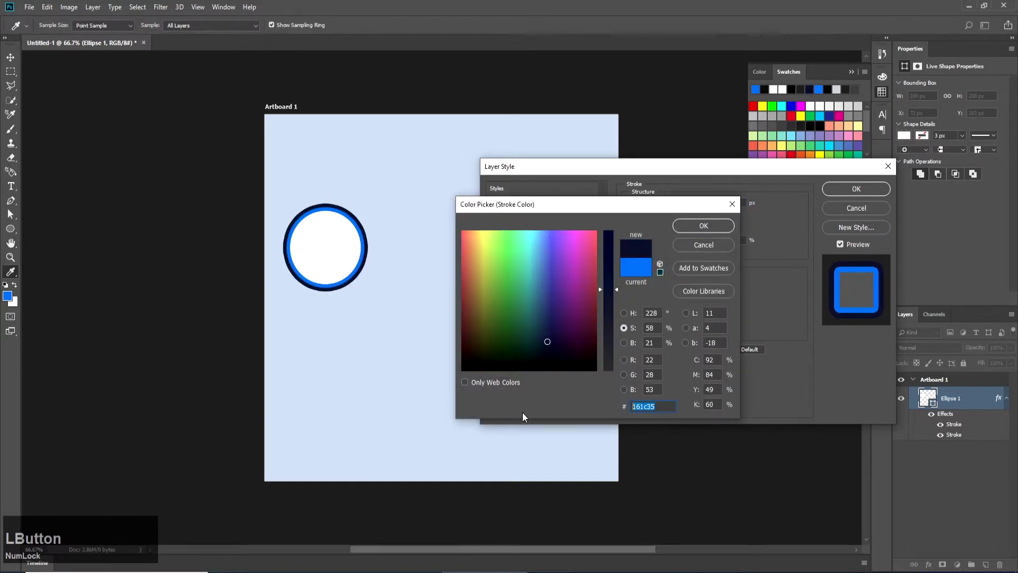
{"action": "left_click", "coordinate": [705, 225]}
{"action": "left_click", "coordinate": [857, 189]}
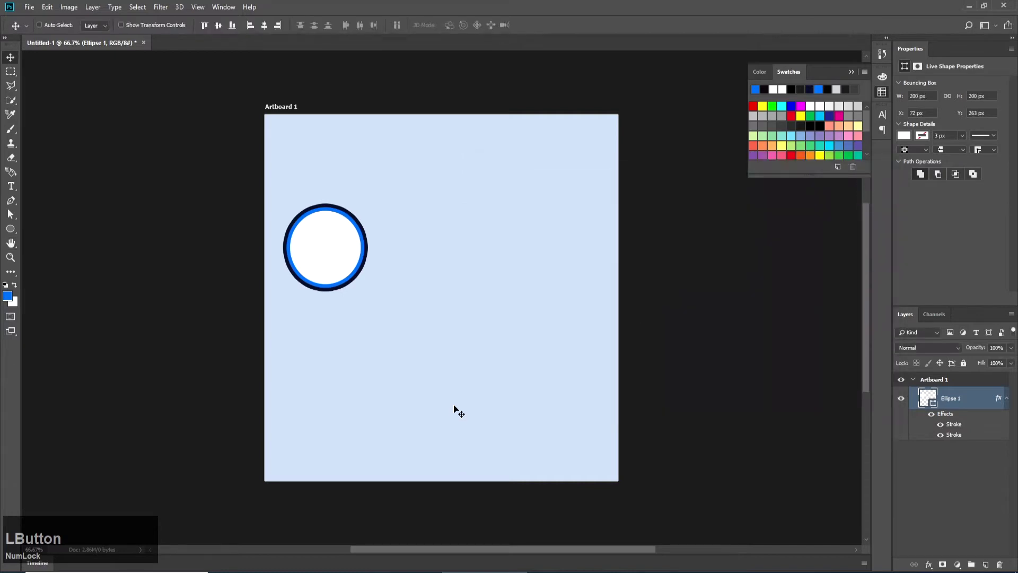
- Draw a rectangle about 760 x 122 px from the circle's top centre toward the artboard's right side, and place its layer beneath the circle
{"action": "left_click_drag", "start_coordinate": [10, 229], "coordinate": [40, 227]}
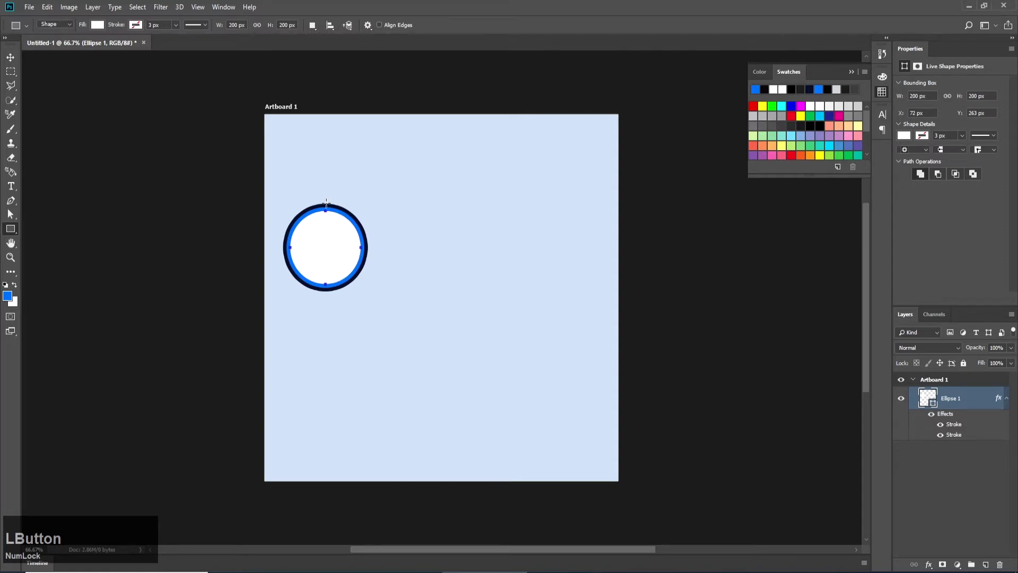
{"action": "left_click_drag", "start_coordinate": [326, 202], "coordinate": [594, 248]}
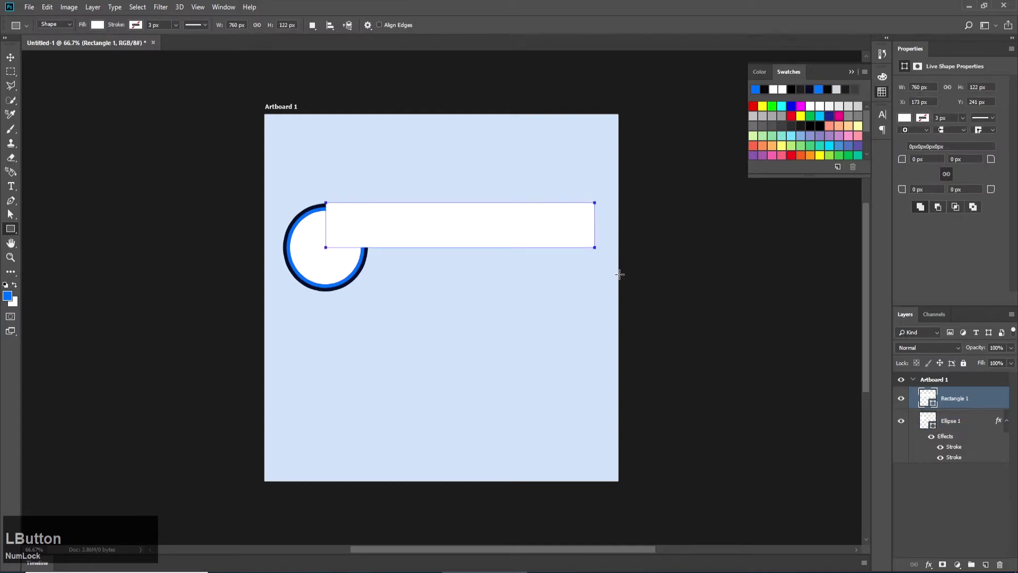
{"action": "left_click_drag", "start_coordinate": [938, 402], "coordinate": [930, 454]}
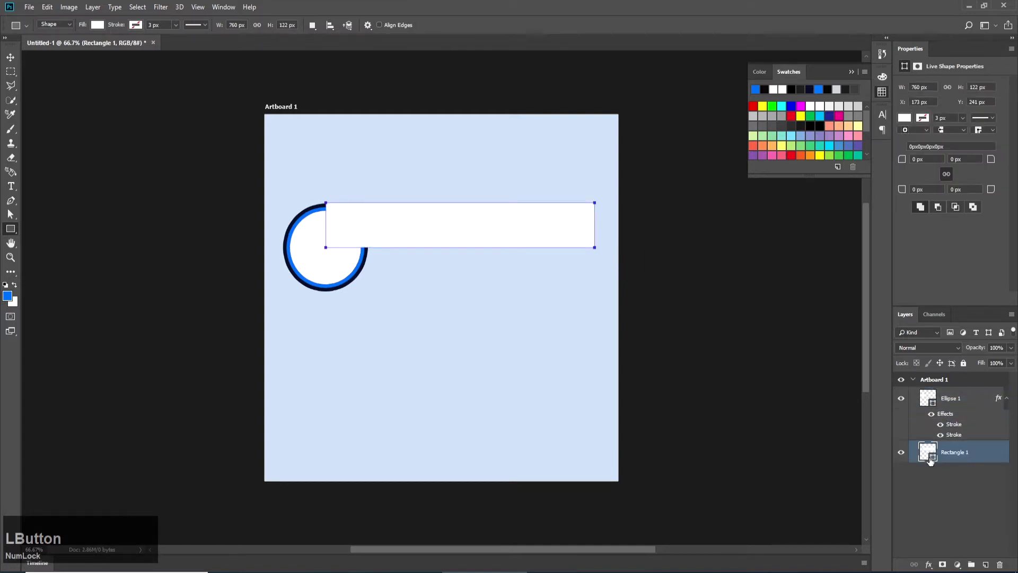
- Fill the rectangle with dark navy 161c35 and nudge it down 2 px to line up with the circle's outer ring
{"action": "double_click", "coordinate": [929, 452]}
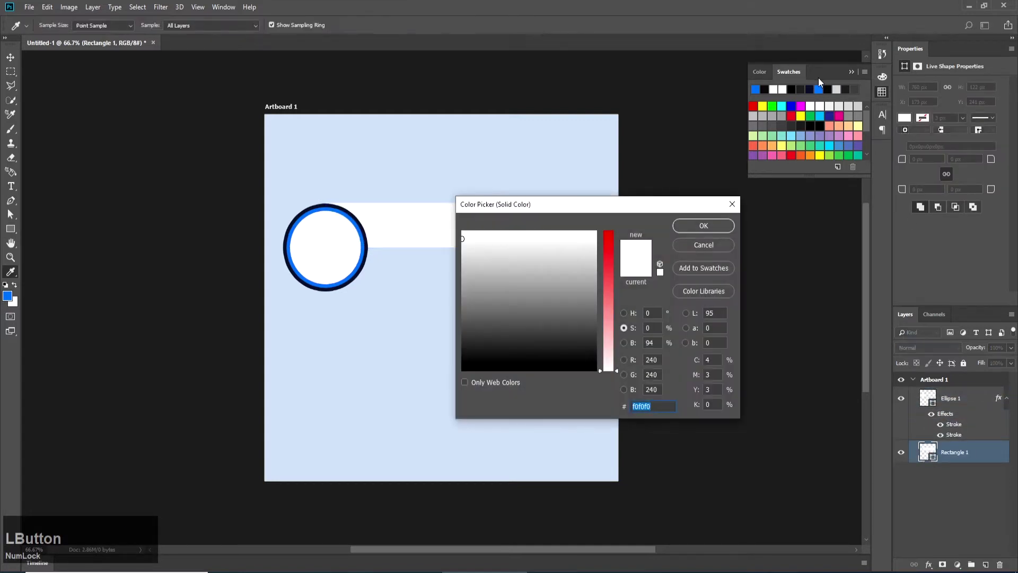
{"action": "left_click", "coordinate": [814, 90]}
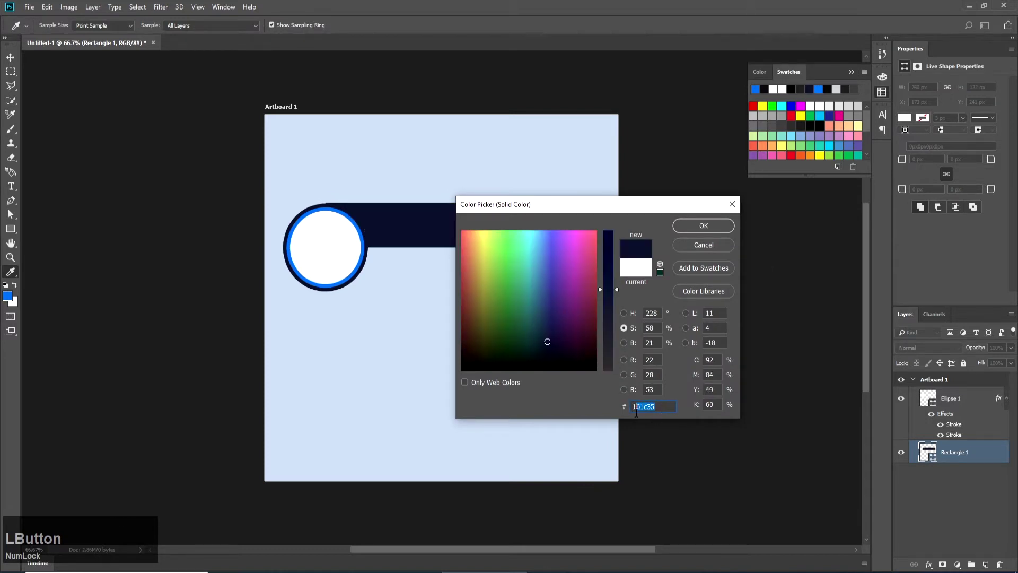
{"action": "left_click", "coordinate": [703, 227]}
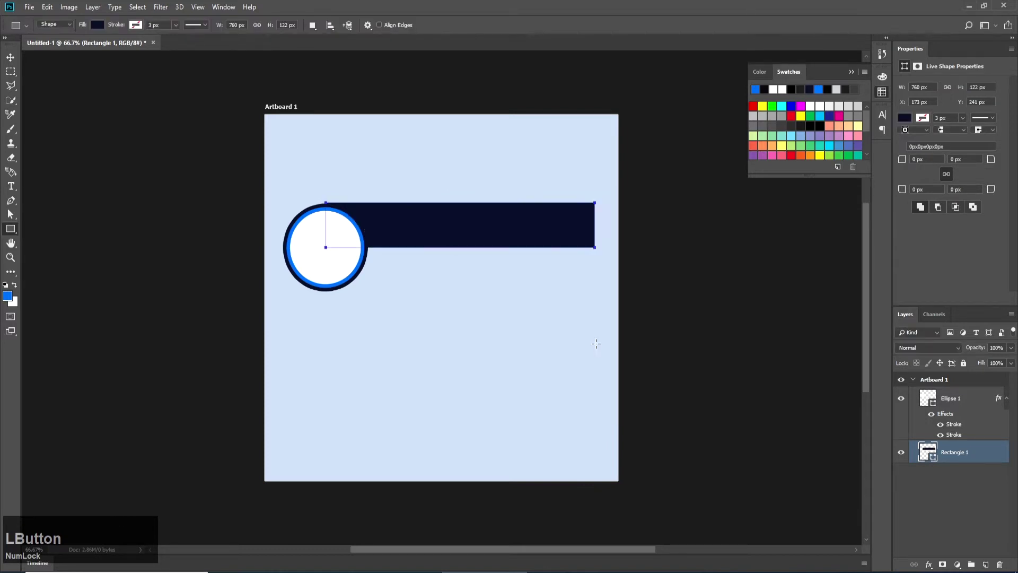
{"action": "key", "text": "v"}
{"action": "key", "text": "Down"}
{"action": "key", "text": "Down"}
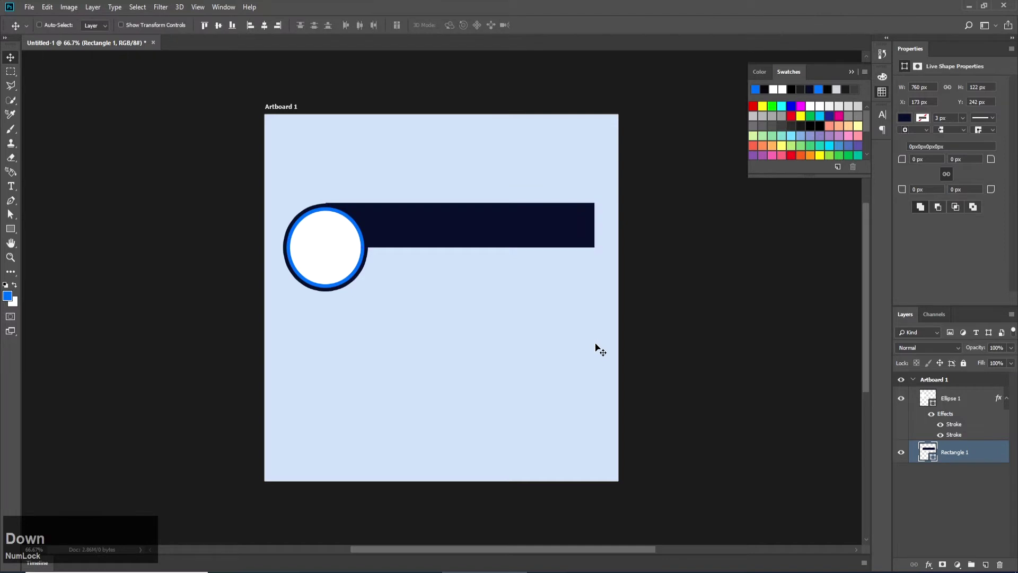
- Skew the navy bar horizontally by -30° to give its far end a slant, and apply the transform
{"action": "key", "text": "ctrl"}
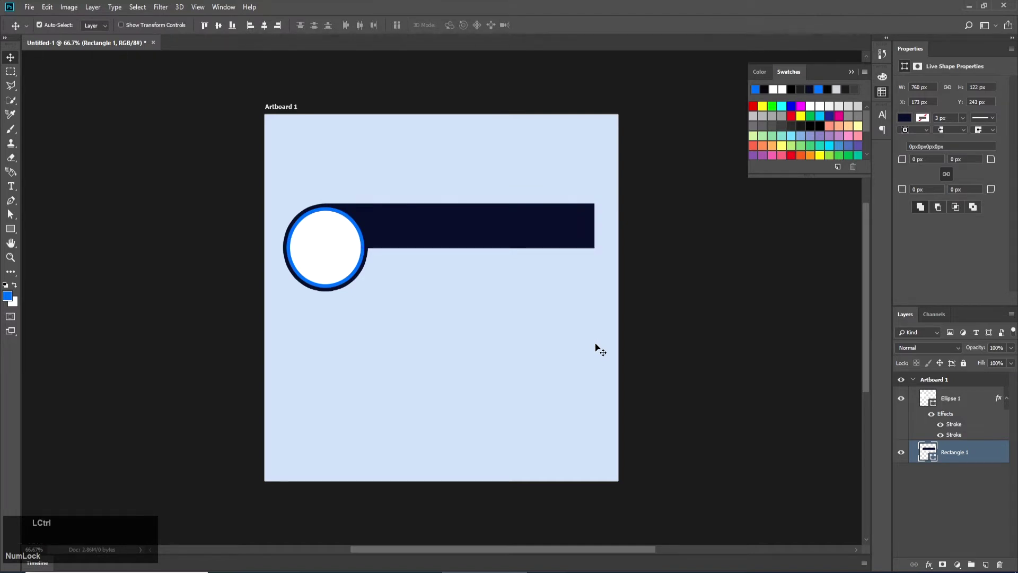
{"action": "key", "text": "ctrl+t"}
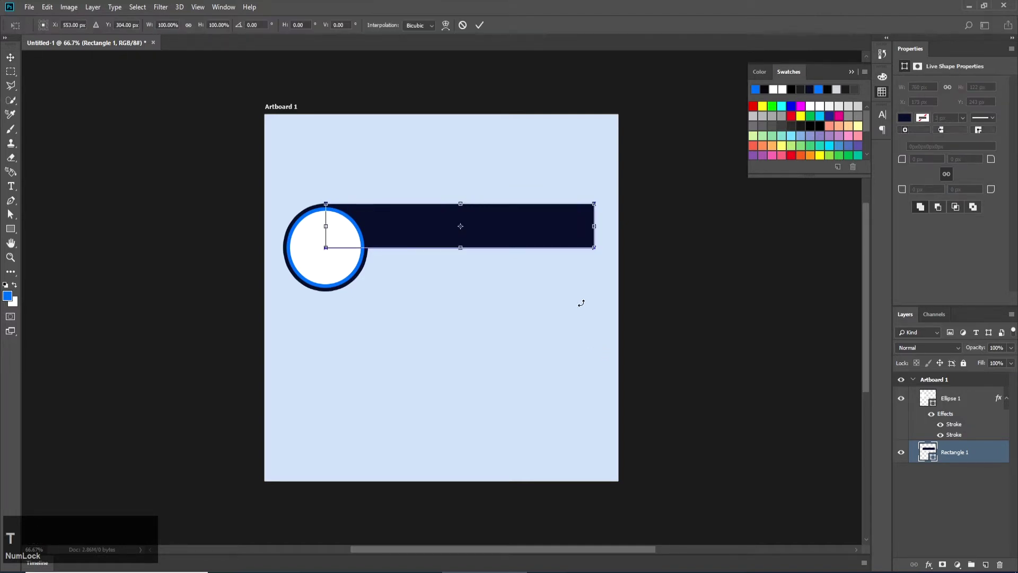
{"action": "right_click", "coordinate": [559, 226]}
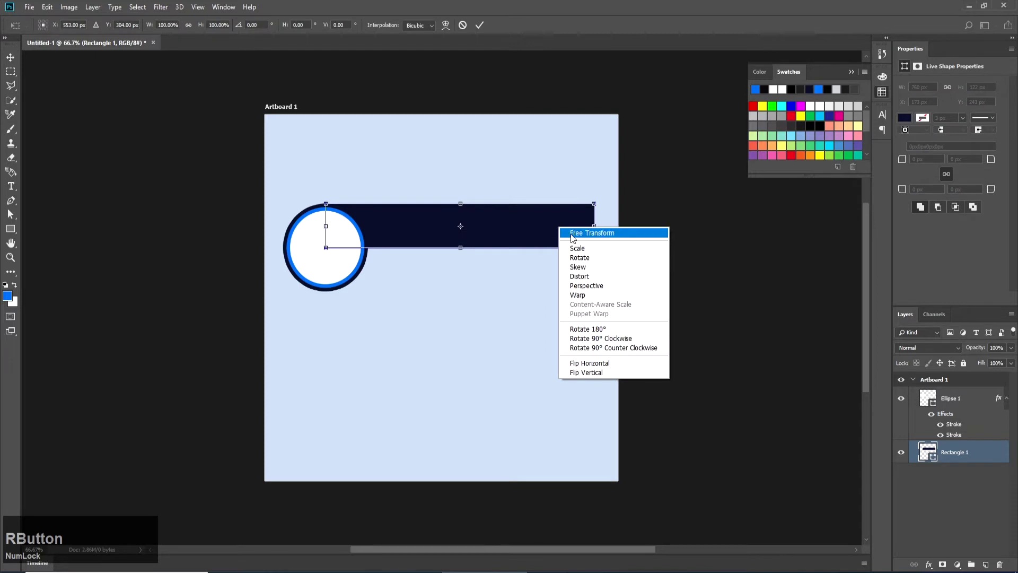
{"action": "left_click", "coordinate": [584, 268]}
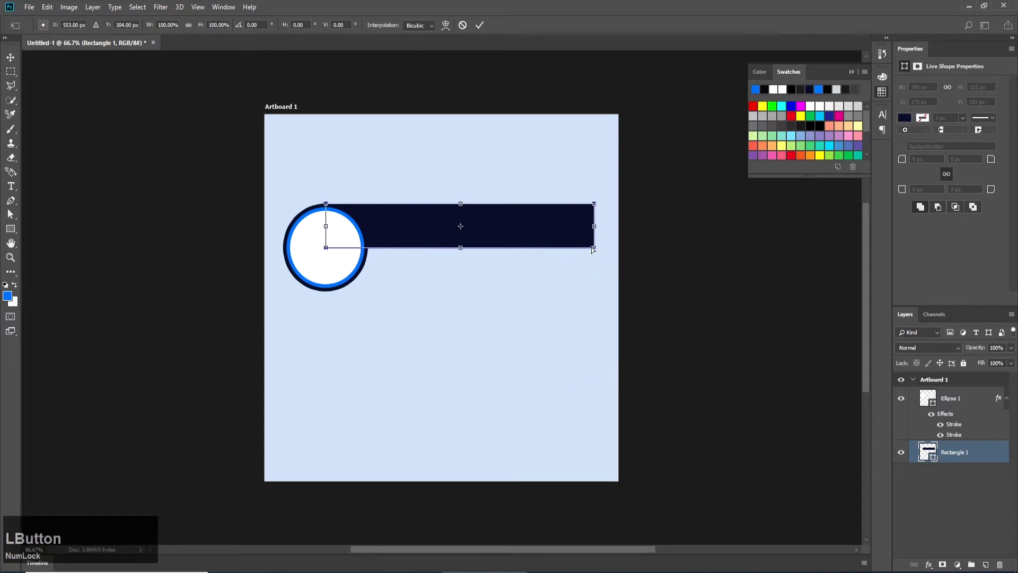
{"action": "left_click_drag", "start_coordinate": [596, 251], "coordinate": [579, 248]}
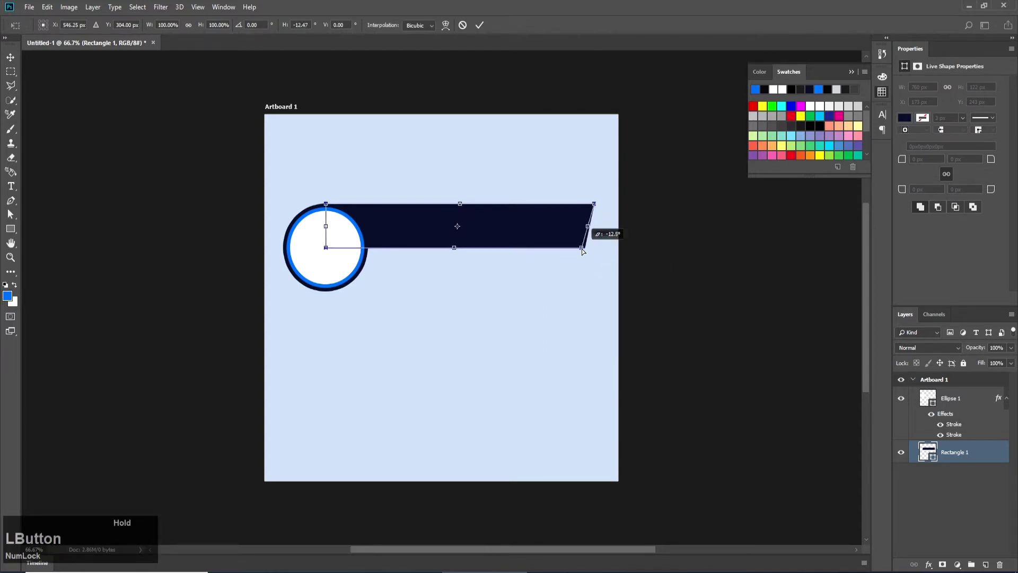
{"action": "left_click", "coordinate": [301, 24]}
{"action": "type", "text": "-30"}
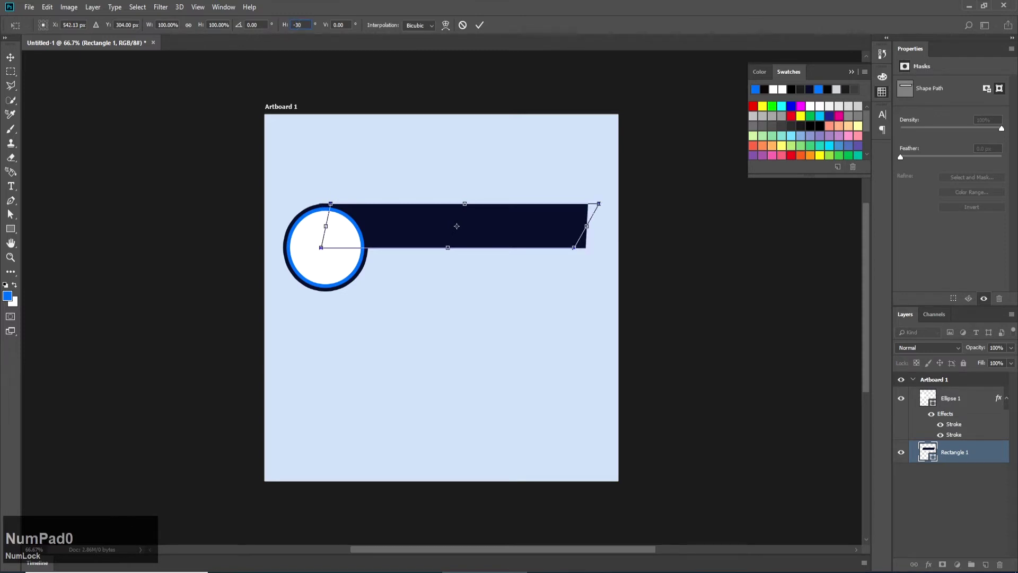
{"action": "left_click", "coordinate": [481, 26]}
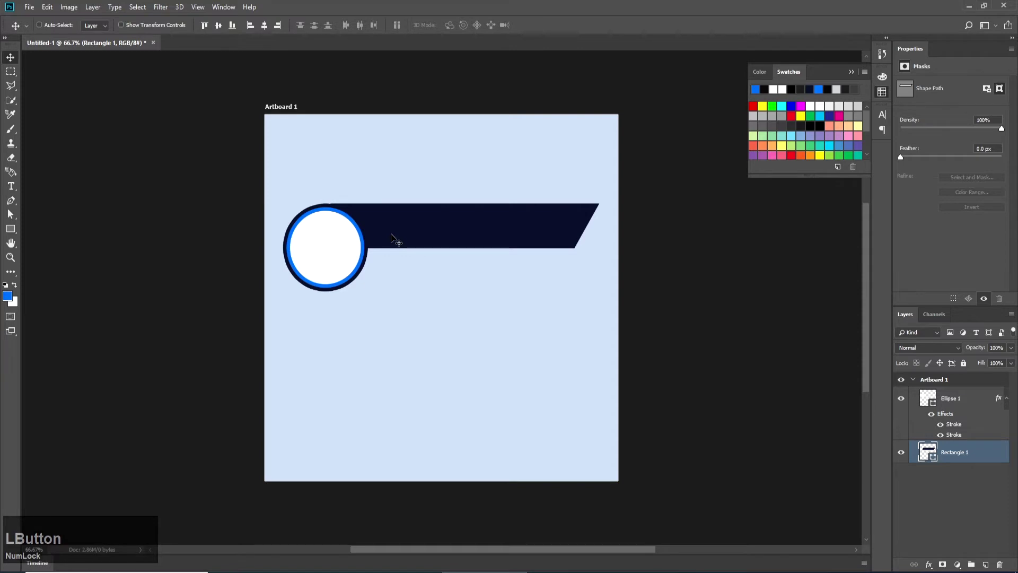
- Nudge the slanted navy bar slightly left and down so its upper edge meets the circle's outer ring
{"action": "key", "text": "Down"}
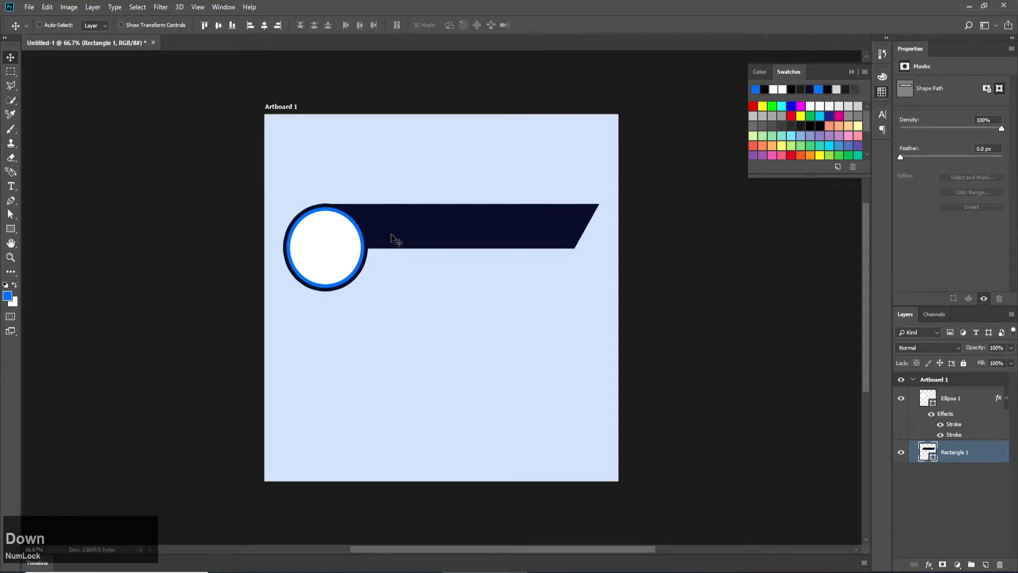
{"action": "key", "text": "Up"}
{"action": "key", "text": "Left"}
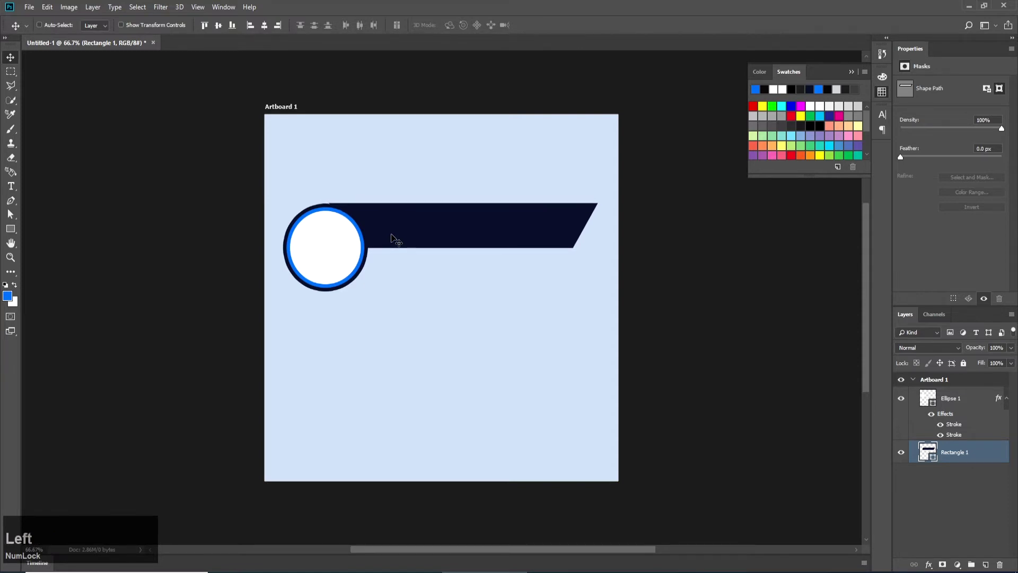
{"action": "key", "text": "Down"}
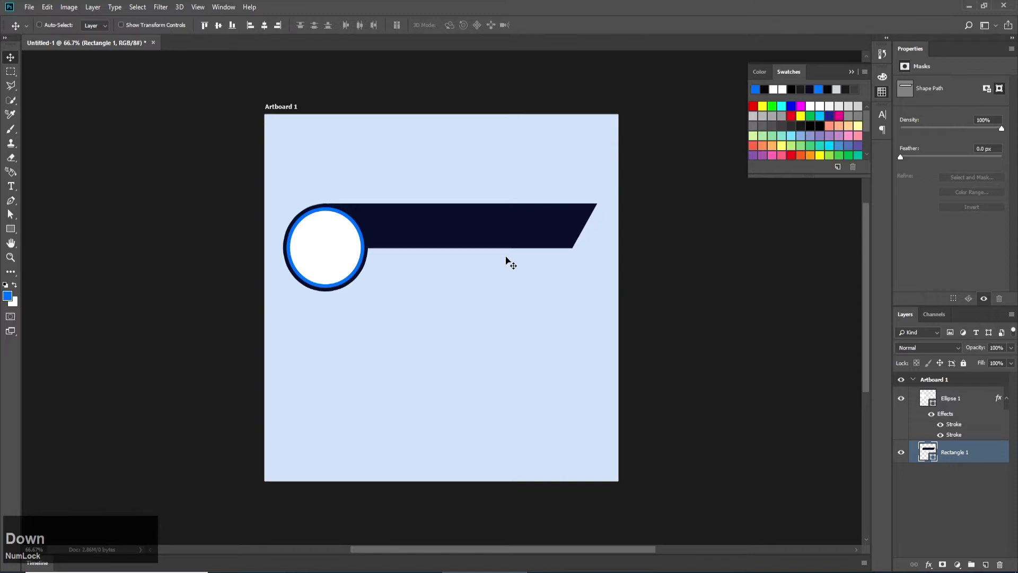
- Duplicate the navy bar's layer within Artboard 1 and offset the copy down and to the left of the original
{"action": "right_click", "coordinate": [497, 229]}
{"action": "left_click", "coordinate": [536, 246]}
{"action": "right_click", "coordinate": [992, 452]}
{"action": "left_click", "coordinate": [913, 64]}
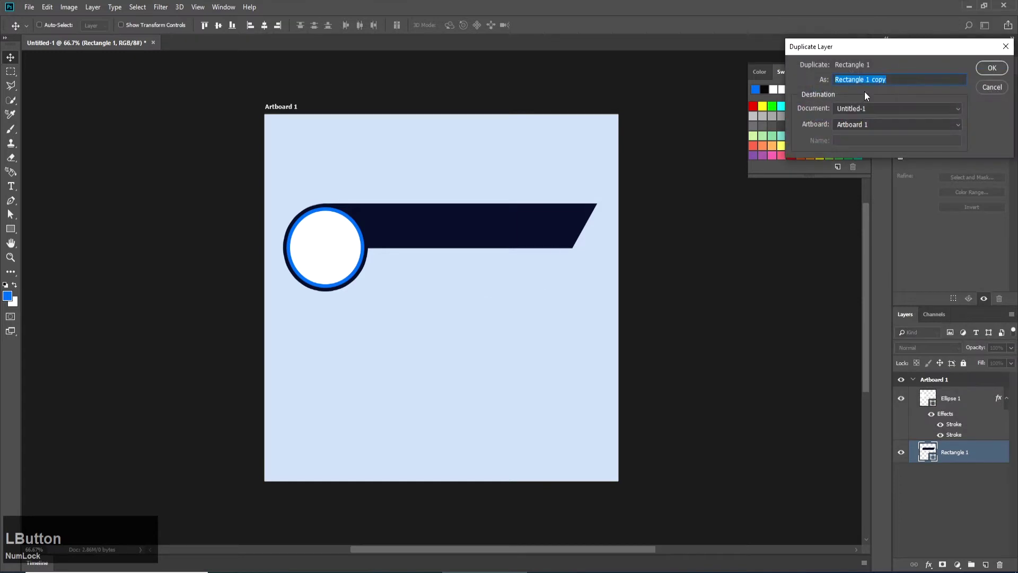
{"action": "left_click", "coordinate": [992, 68]}
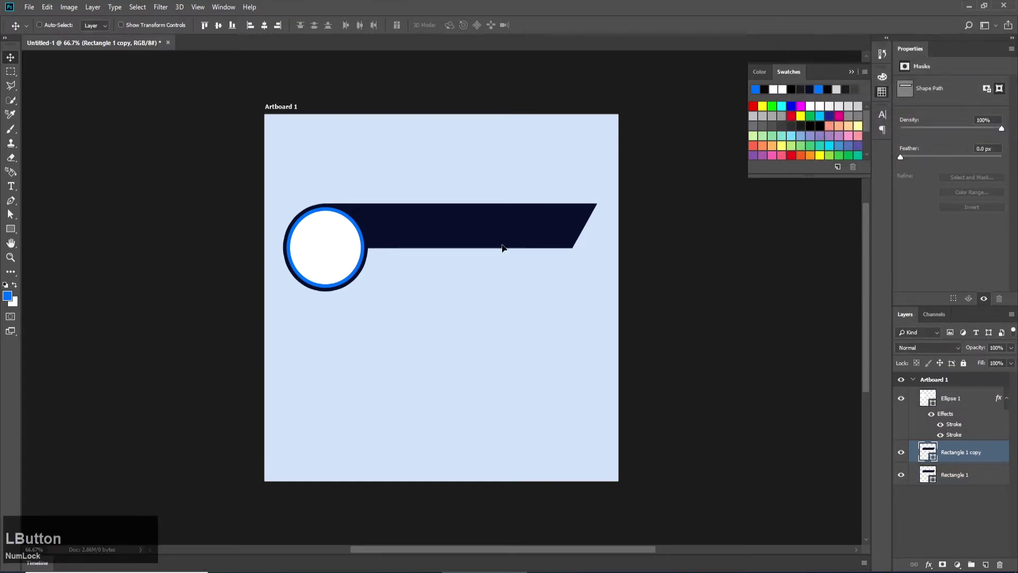
{"action": "left_click_drag", "start_coordinate": [507, 240], "coordinate": [479, 259]}
- Fill the duplicated bar with blue 0870f0
{"action": "double_click", "coordinate": [927, 453]}
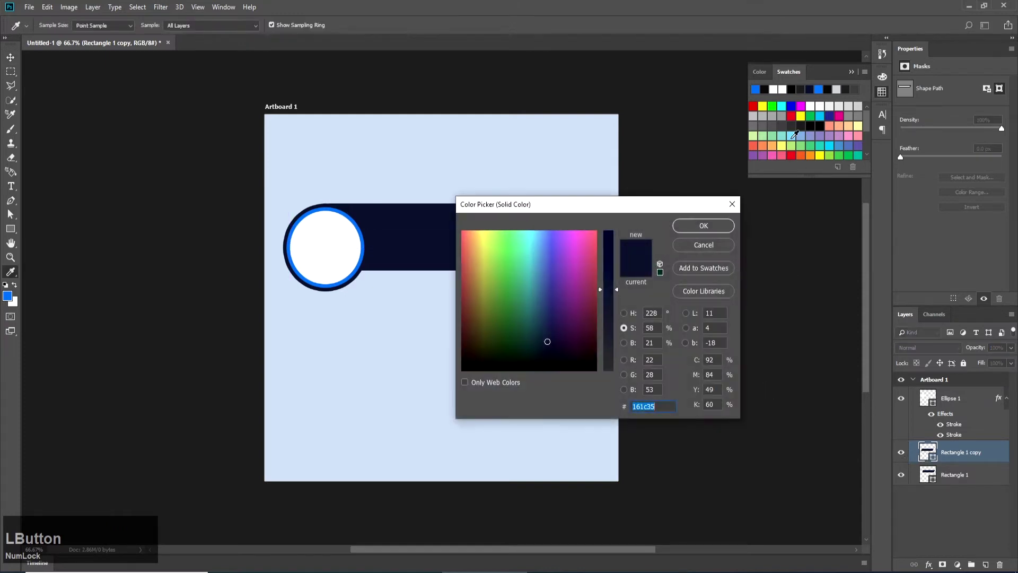
{"action": "left_click", "coordinate": [756, 88]}
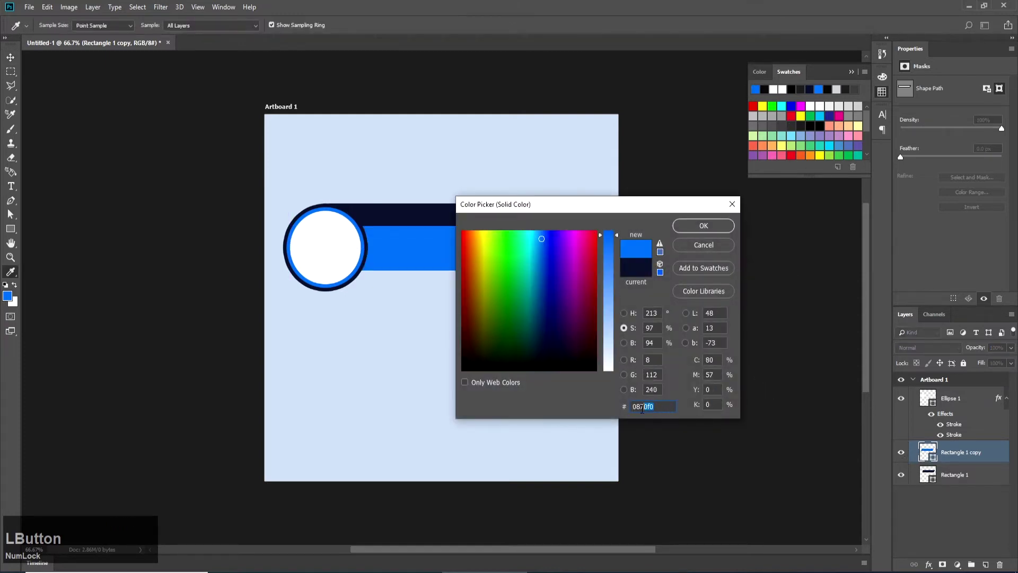
{"action": "left_click_drag", "start_coordinate": [643, 409], "coordinate": [614, 414]}
{"action": "left_click", "coordinate": [726, 224]}
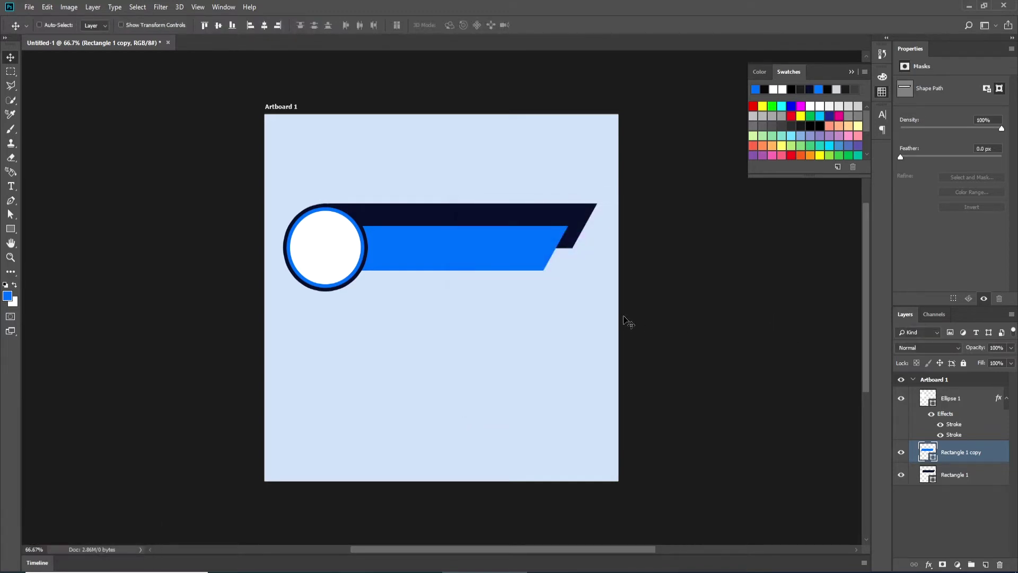
- Enlarge the blue bar slightly with Free Transform to about 101% width and 106.6% height, and apply it
{"action": "right_click", "coordinate": [492, 247]}
{"action": "left_click", "coordinate": [515, 263]}
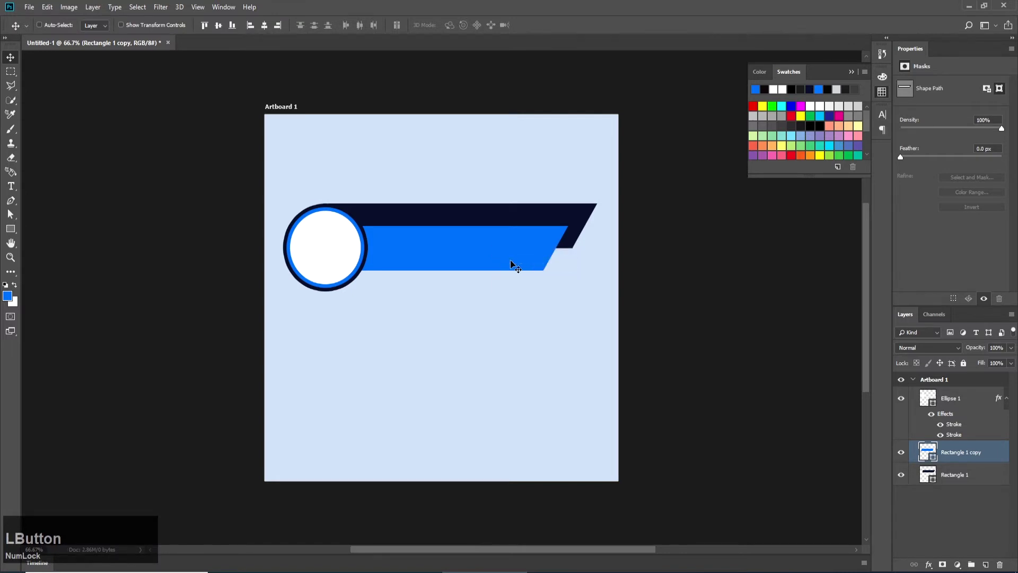
{"action": "right_click", "coordinate": [511, 262]}
{"action": "left_click", "coordinate": [554, 278]}
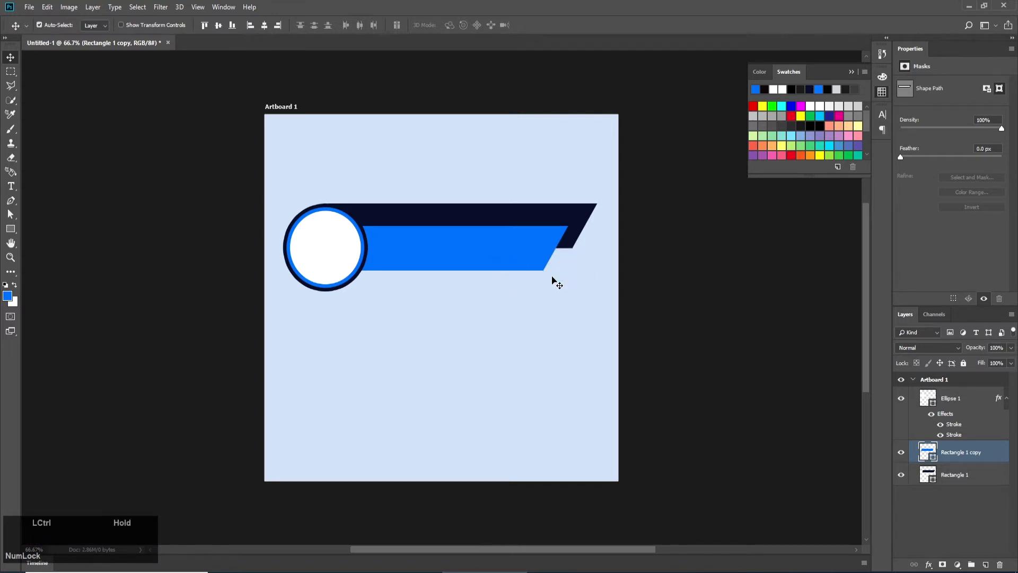
{"action": "key", "text": "ctrl+t"}
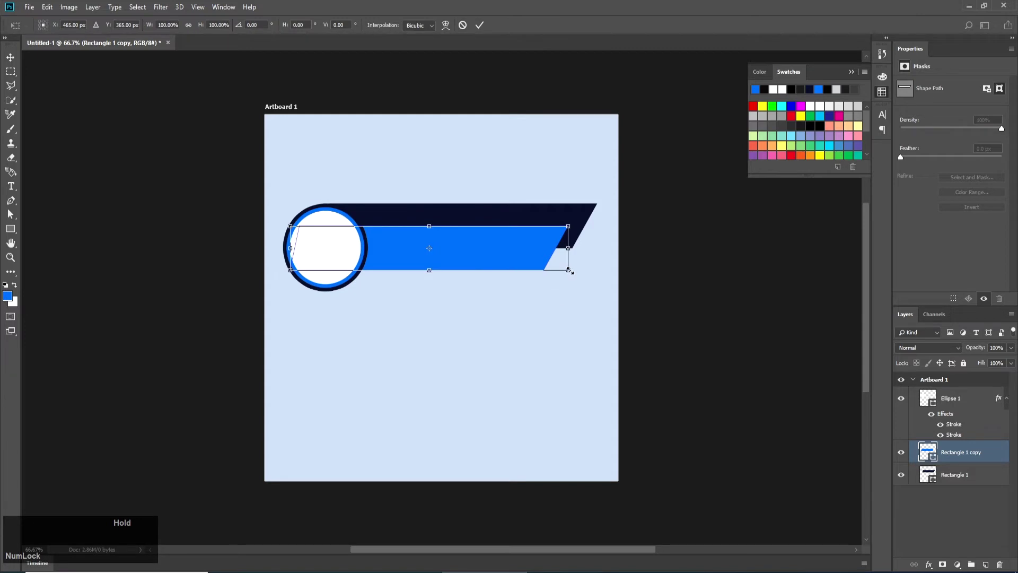
{"action": "key", "text": "shift"}
{"action": "left_click_drag", "start_coordinate": [430, 274], "coordinate": [430, 277]}
{"action": "left_click", "coordinate": [566, 272]}
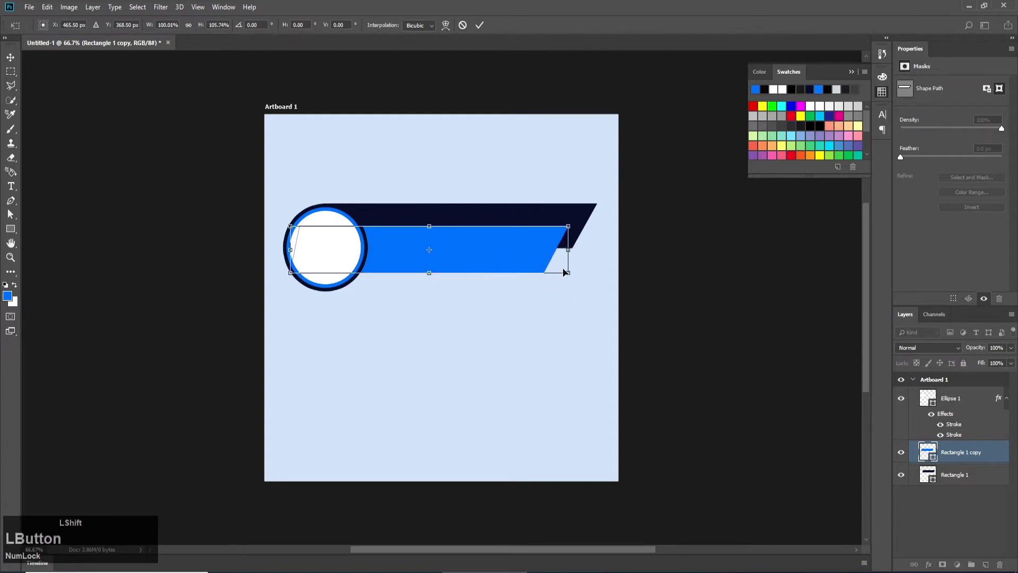
{"action": "left_click_drag", "start_coordinate": [566, 272], "coordinate": [569, 273]}
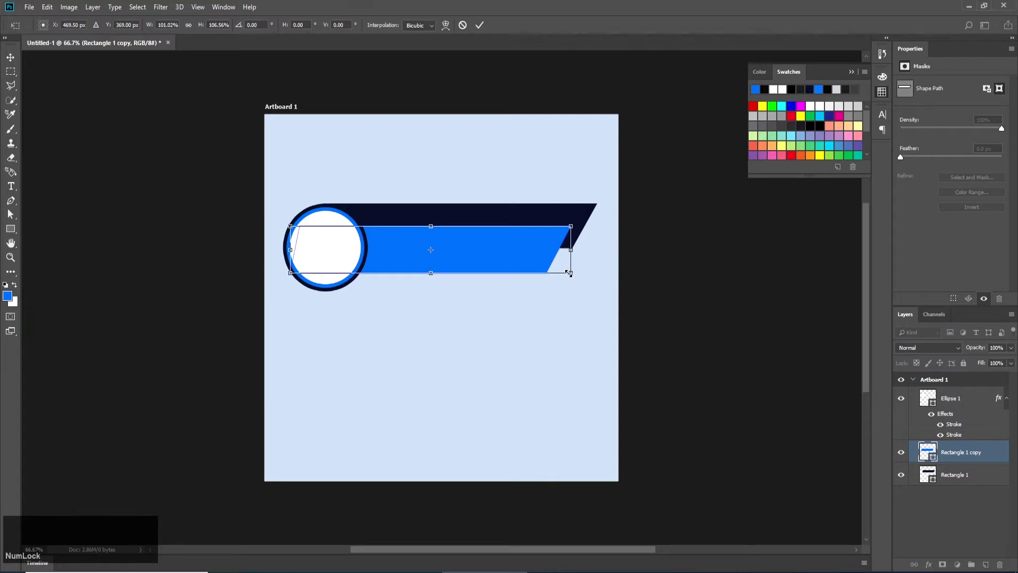
{"action": "key", "text": "Return"}
- Nudge the blue bar up and slightly right to leave a narrower navy band above it
{"action": "key", "text": "Up"}
{"action": "key", "text": "Up"}
{"action": "key", "text": "Up"}
{"action": "key", "text": "Up"}
{"action": "key", "text": "Up"}
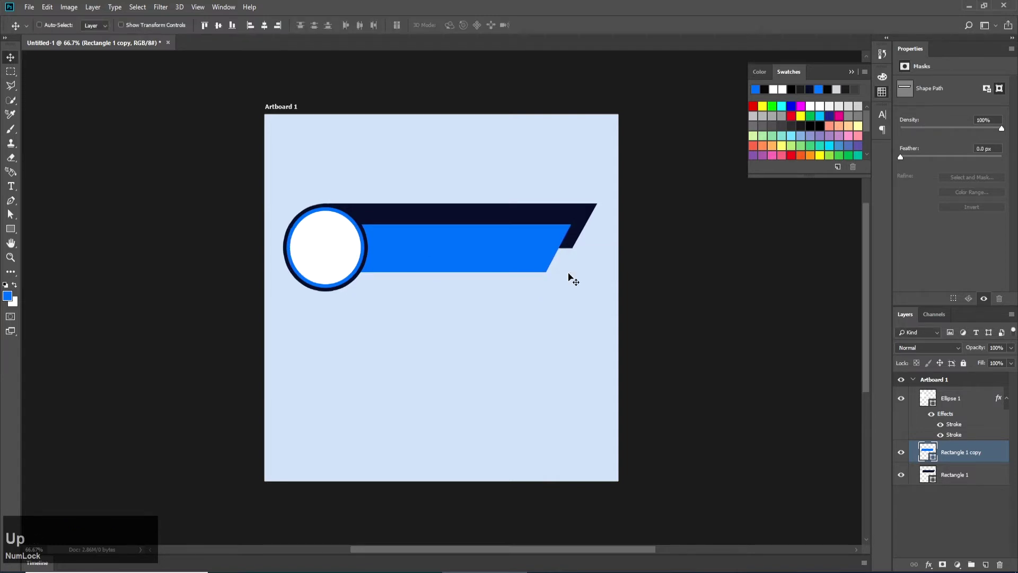
{"action": "key", "text": "Right"}
{"action": "key", "text": "Up"}
{"action": "key", "text": "Up"}
{"action": "key", "text": "Up"}
{"action": "key", "text": "Up"}
{"action": "key", "text": "Up"}
{"action": "key", "text": "Up"}
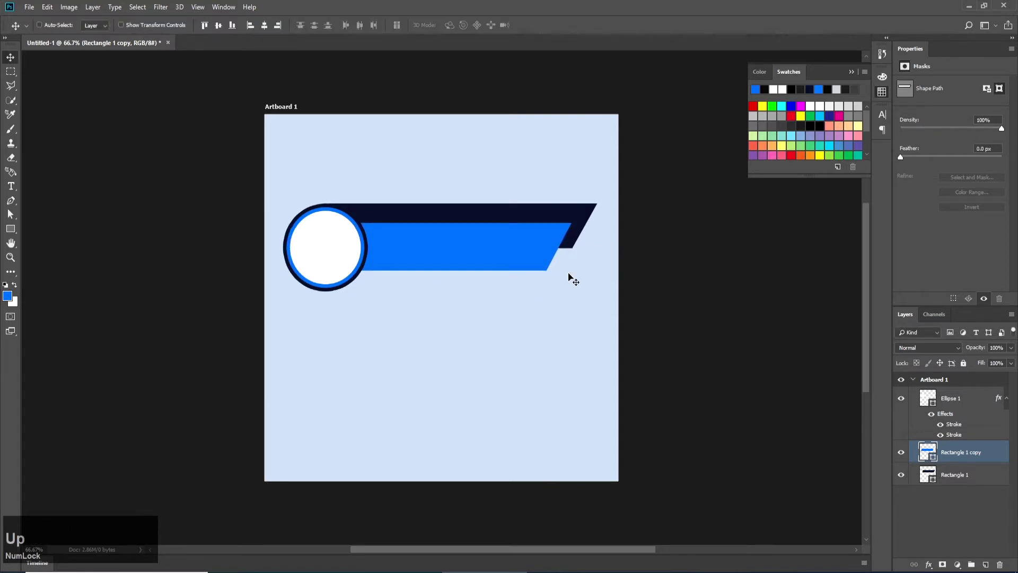
{"action": "key", "text": "Right"}
{"action": "key", "text": "Down"}
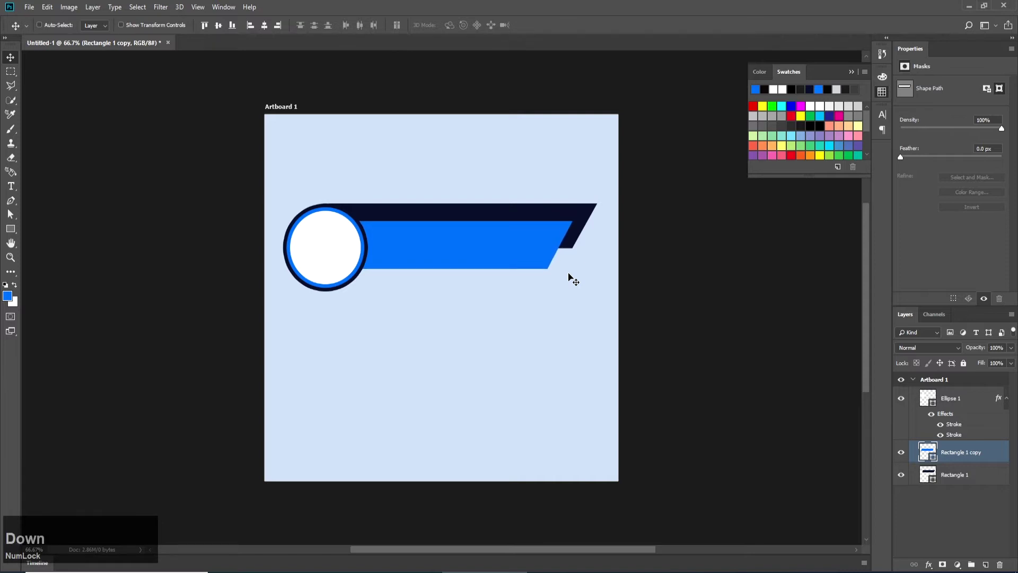
{"action": "key", "text": "Right"}
{"action": "key", "text": "Up"}
{"action": "key", "text": "Up"}
{"action": "key", "text": "Up"}
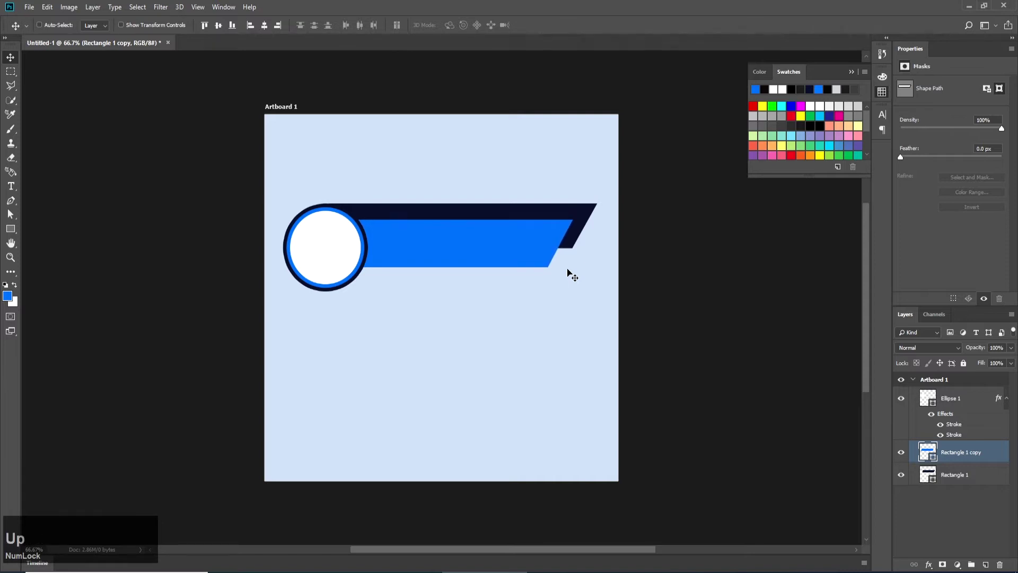
- Draw a rectangle about 323 x 43 px beneath the blue bar, starting behind the circle, and fill it with dark navy 161c35
{"action": "left_click_drag", "start_coordinate": [10, 229], "coordinate": [40, 230]}
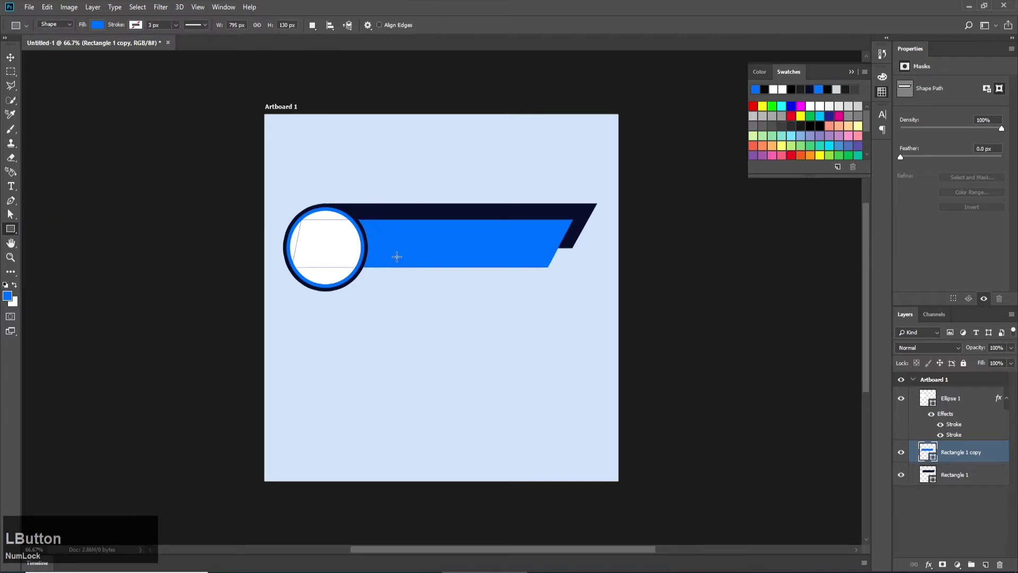
{"action": "left_click_drag", "start_coordinate": [334, 267], "coordinate": [448, 283]}
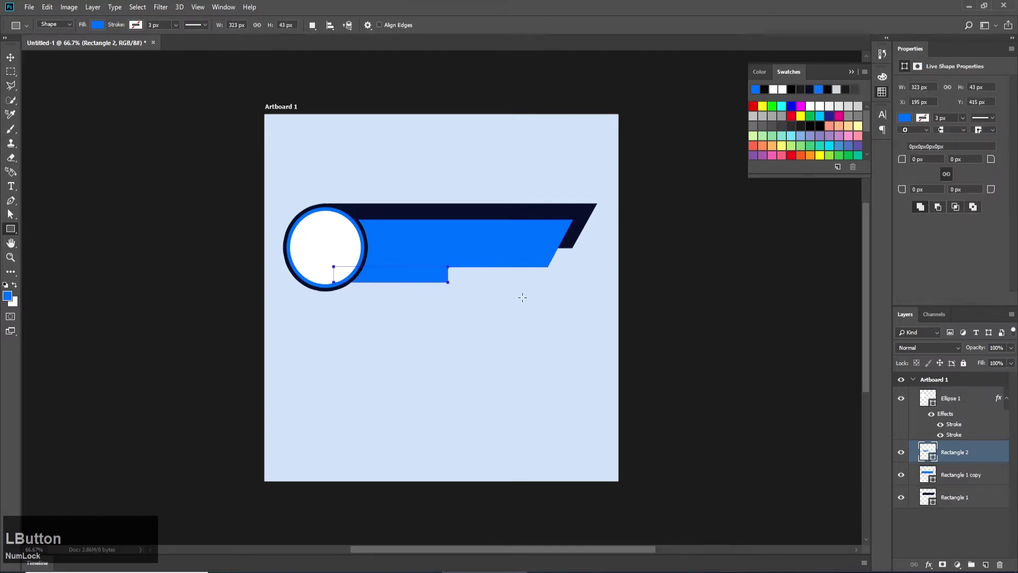
{"action": "double_click", "coordinate": [927, 453]}
{"action": "left_click", "coordinate": [425, 210]}
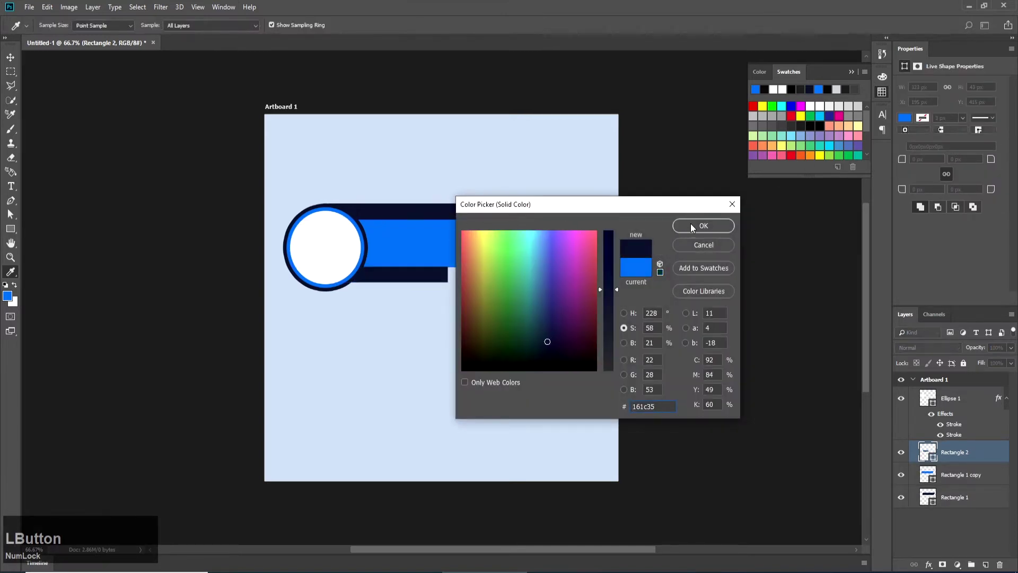
{"action": "left_click", "coordinate": [706, 228]}
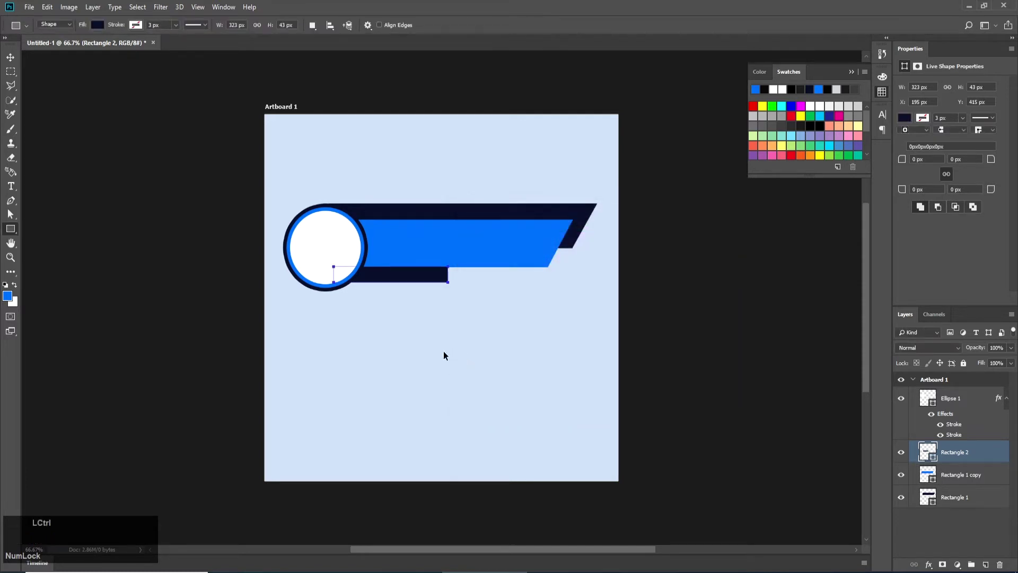
- Skew the small navy rectangle horizontally by 30° so its end slants opposite to the bars, and apply the transform
{"action": "key", "text": "ctrl+t"}
{"action": "right_click", "coordinate": [427, 277]}
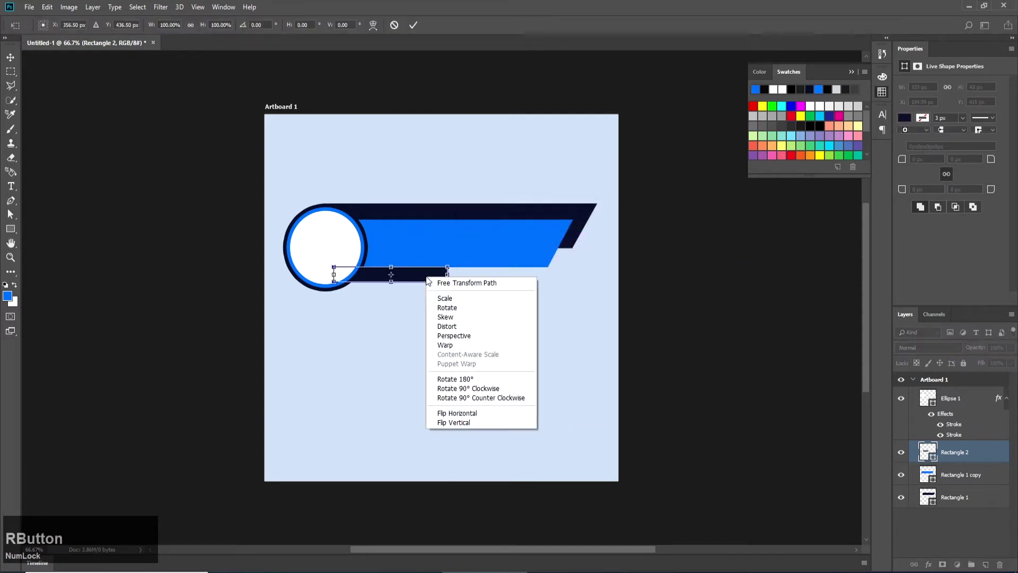
{"action": "left_click", "coordinate": [448, 318]}
{"action": "left_click_drag", "start_coordinate": [447, 267], "coordinate": [438, 269]}
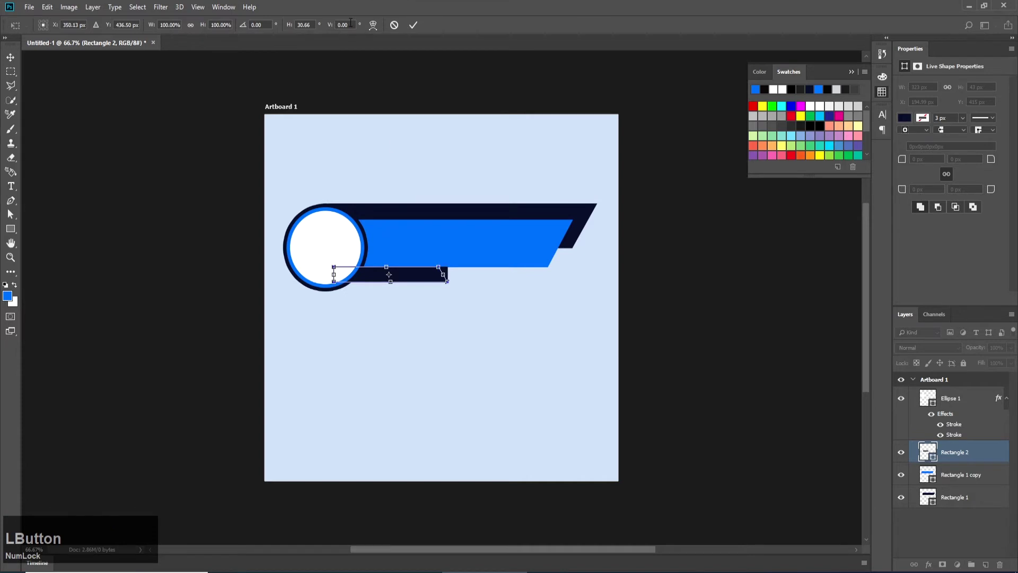
{"action": "left_click_drag", "start_coordinate": [309, 24], "coordinate": [306, 24]}
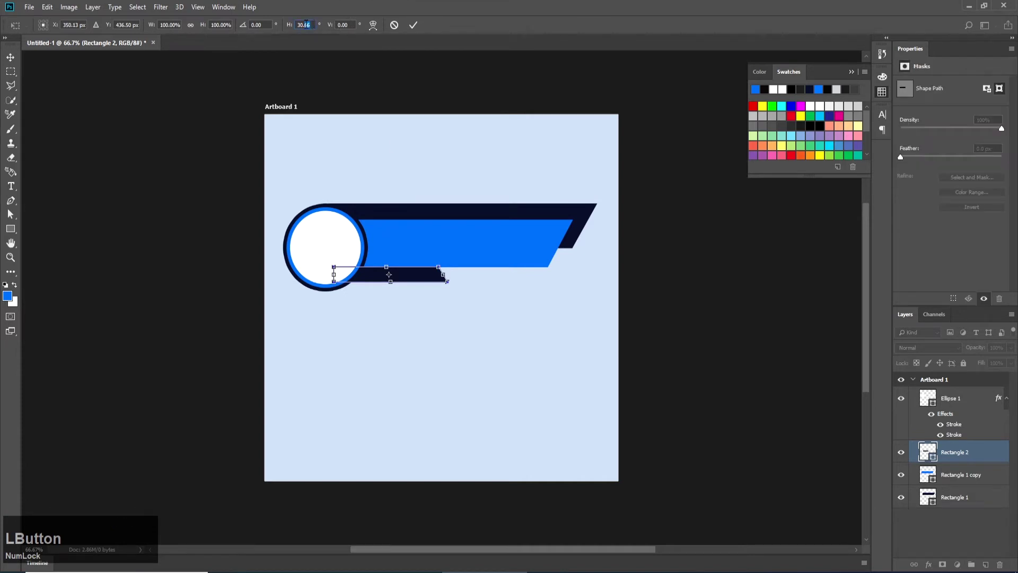
{"action": "key", "text": "BackSpace"}
{"action": "left_click", "coordinate": [413, 24]}
{"action": "left_click", "coordinate": [474, 219]}
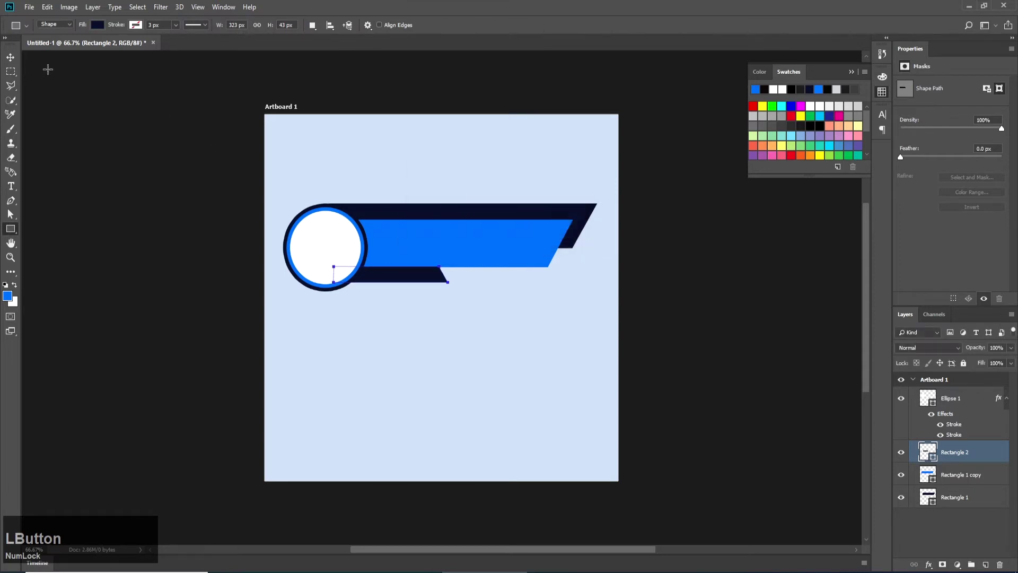
- Nudge the small navy strip up a few pixels so it overlaps the blue bar's lower edge
{"action": "key", "text": "v"}
{"action": "left_click", "coordinate": [430, 281]}
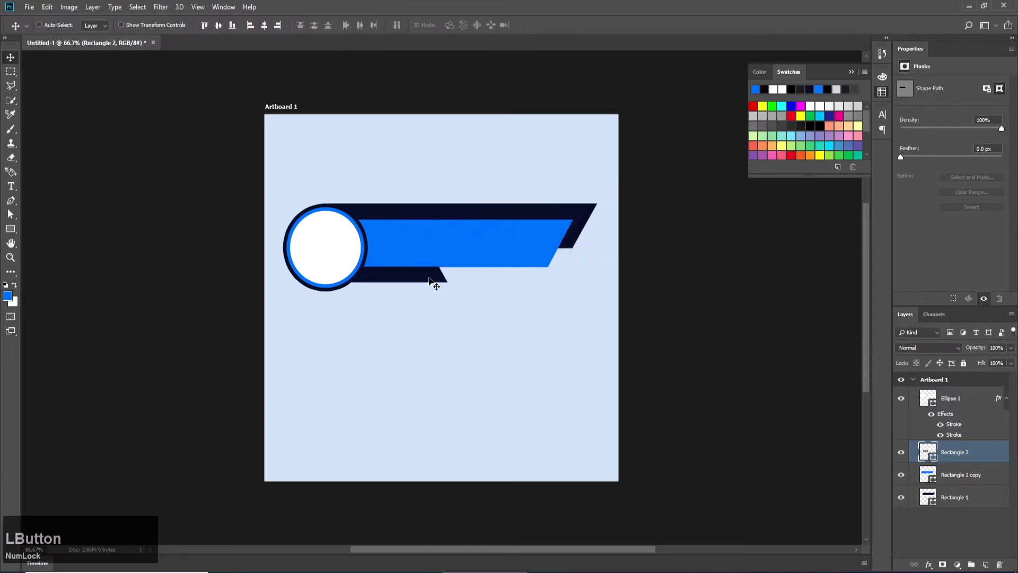
{"action": "key", "text": "Up"}
{"action": "key", "text": "Up"}
{"action": "key", "text": "Up"}
{"action": "key", "text": "Up"}
{"action": "key", "text": "Up"}
{"action": "key", "text": "Down"}
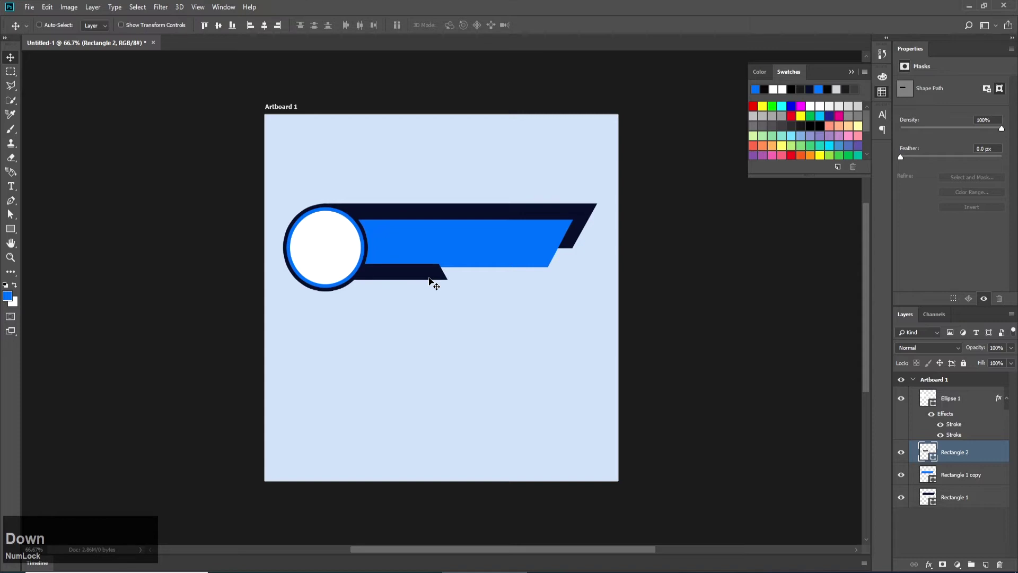
- Duplicate the long navy bar (Rectangle 1) as a new layer directly above the original
{"action": "right_click", "coordinate": [428, 216]}
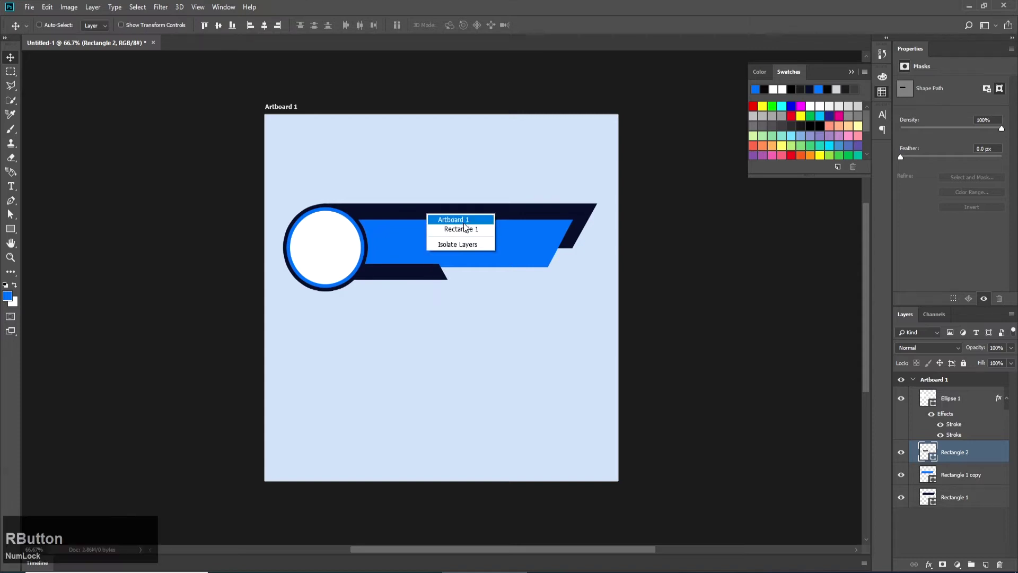
{"action": "left_click", "coordinate": [460, 229]}
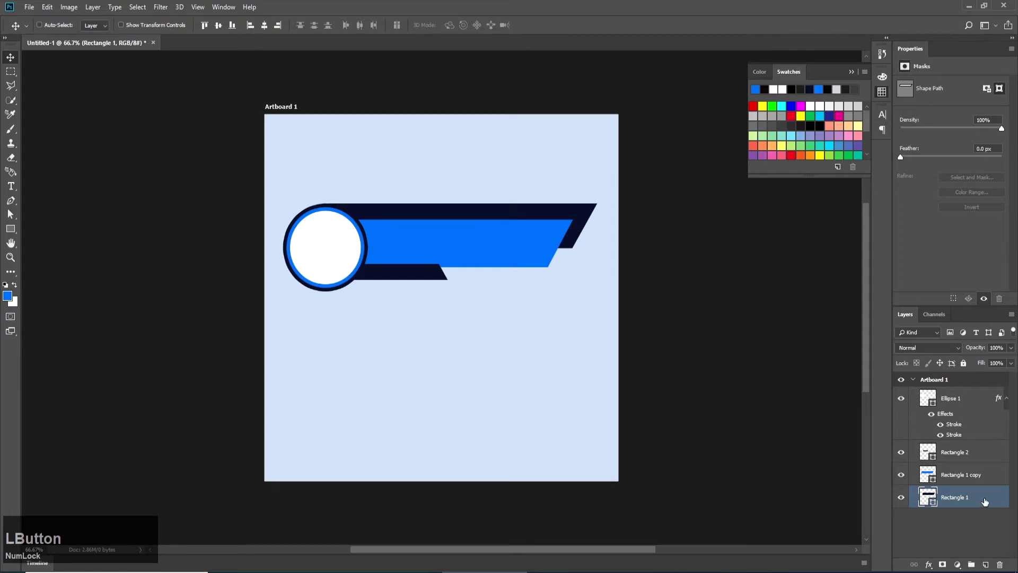
{"action": "right_click", "coordinate": [985, 500]}
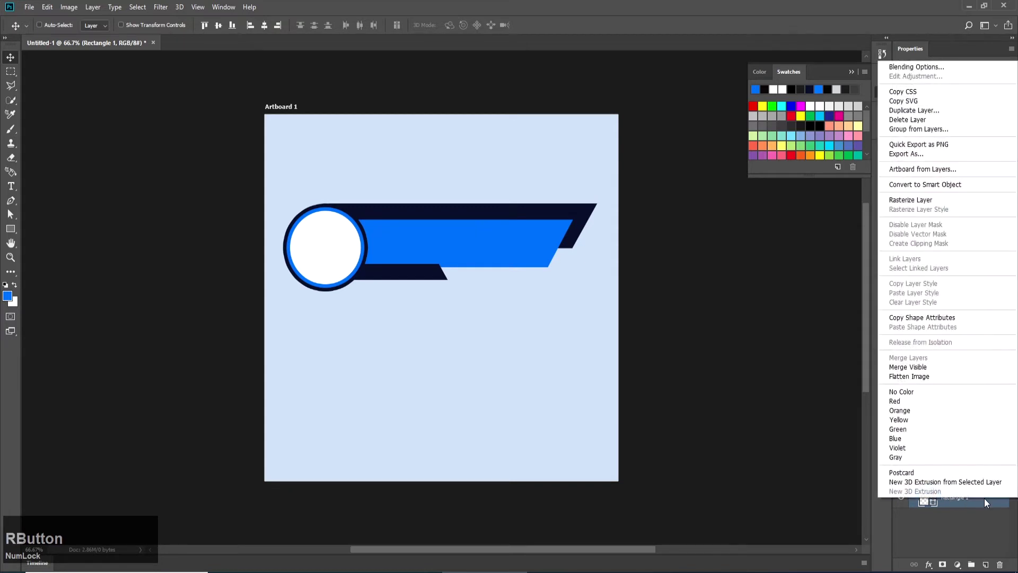
{"action": "left_click", "coordinate": [930, 111]}
{"action": "left_click", "coordinate": [991, 71]}
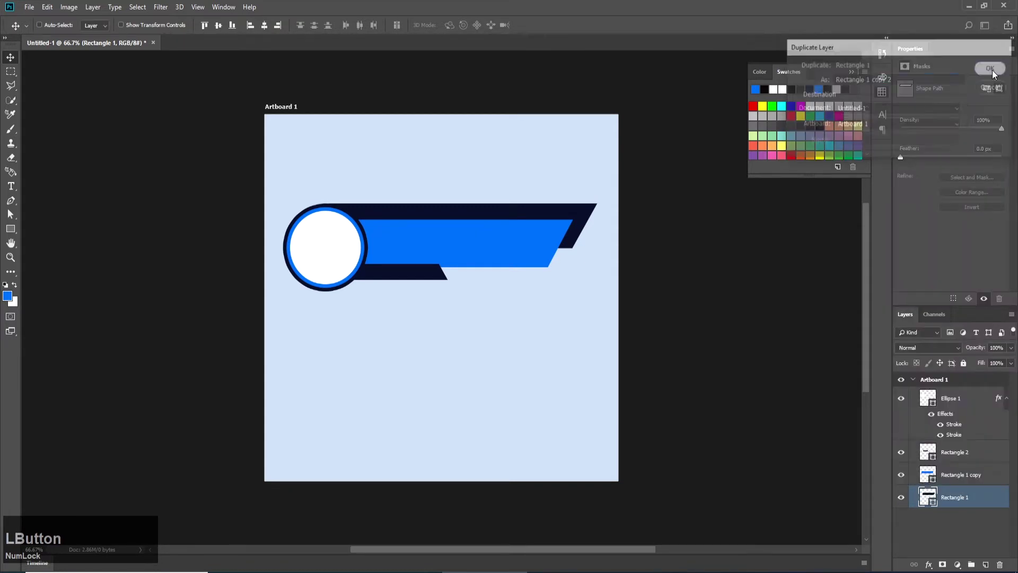
- Lighten the navy copy's fill to 1c2444 by raising its brightness to 27%
{"action": "double_click", "coordinate": [928, 497]}
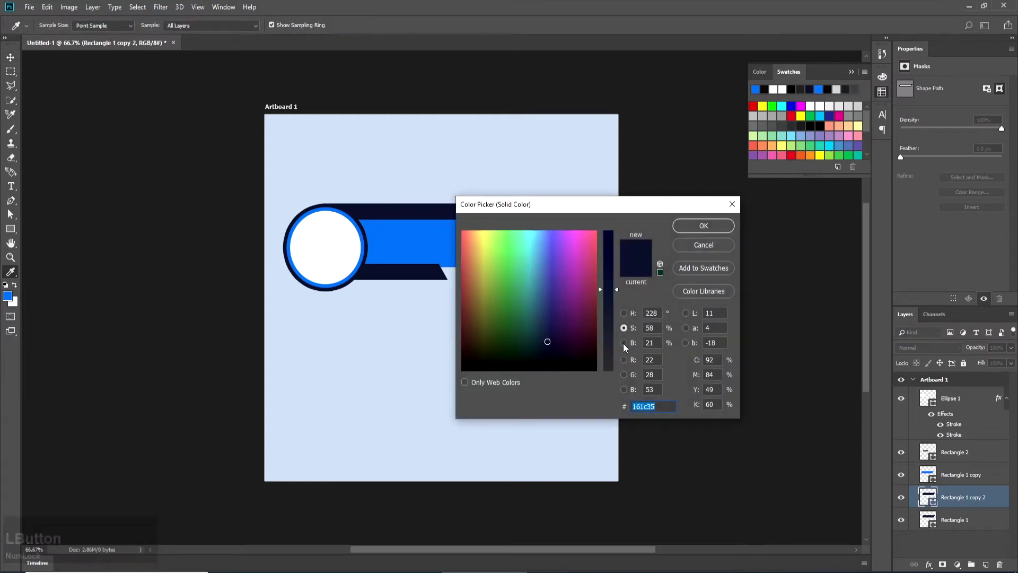
{"action": "left_click", "coordinate": [624, 343]}
{"action": "left_click_drag", "start_coordinate": [611, 346], "coordinate": [612, 333]}
{"action": "left_click", "coordinate": [696, 227]}
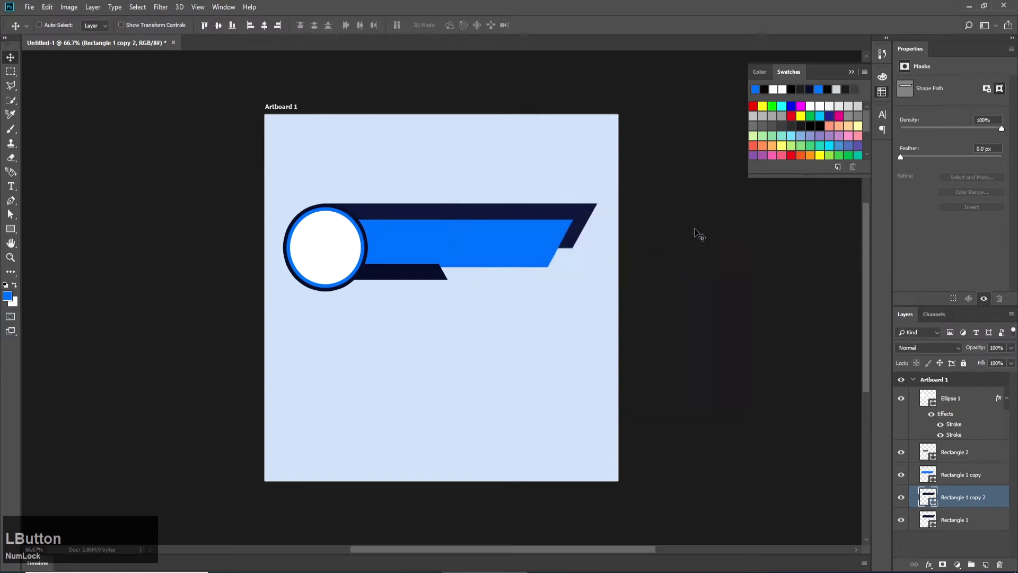
- Delete the navy copy's lower-left anchor point behind the circle and set its fill to the lighter navy 2e3b70
{"action": "left_click_drag", "start_coordinate": [10, 215], "coordinate": [48, 228]}
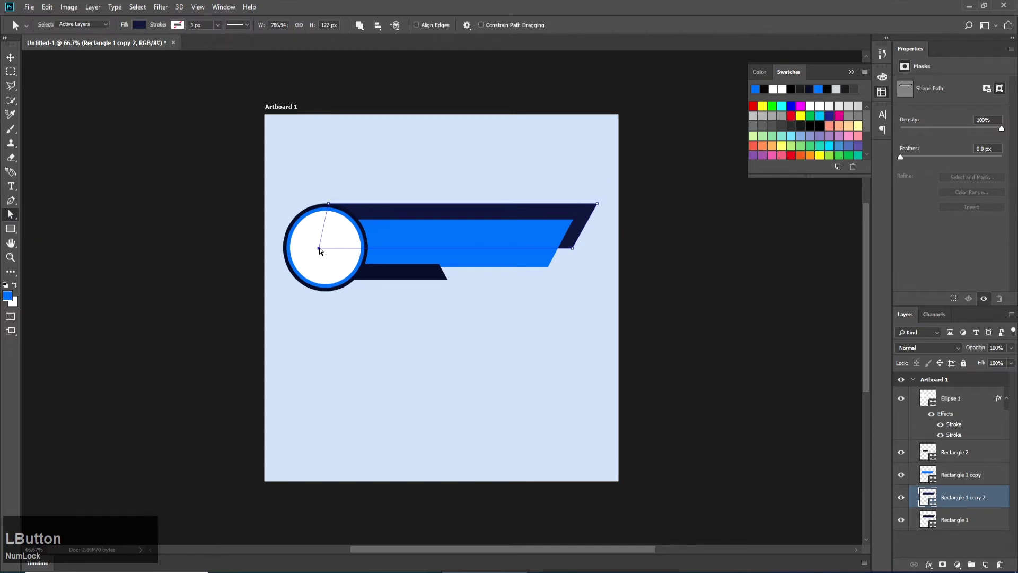
{"action": "key", "text": "Delete"}
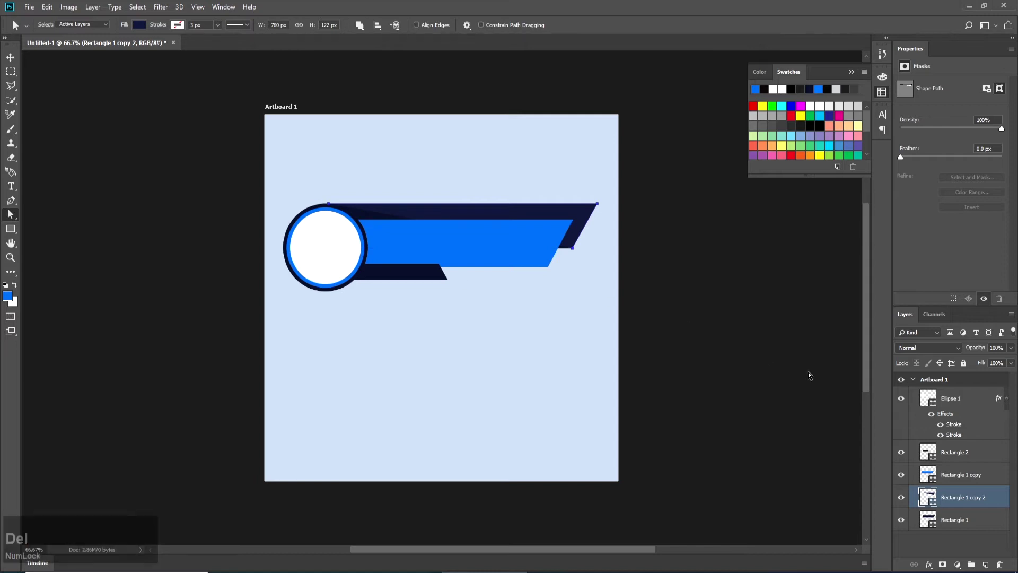
{"action": "double_click", "coordinate": [930, 499]}
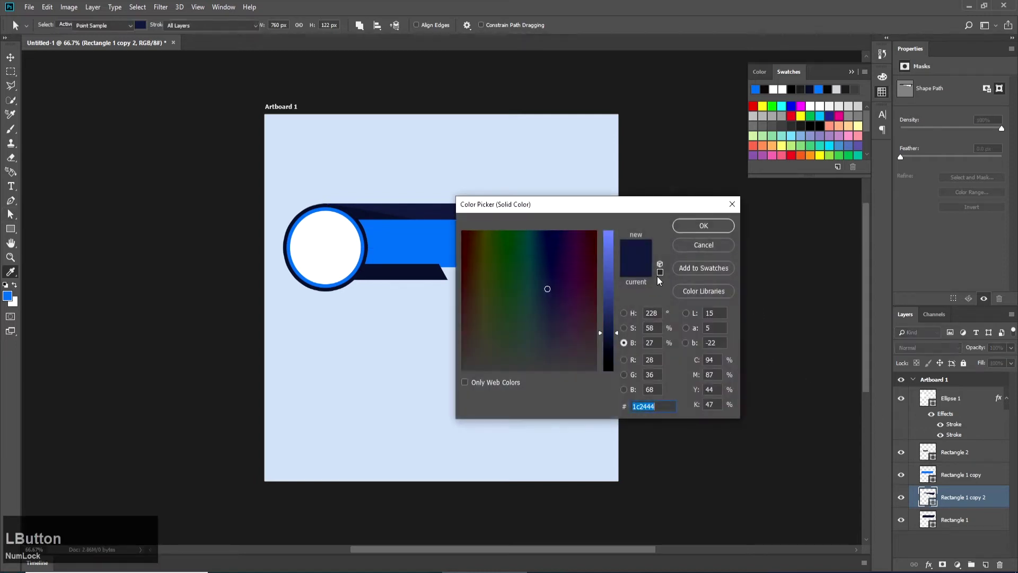
{"action": "left_click_drag", "start_coordinate": [612, 329], "coordinate": [613, 309]}
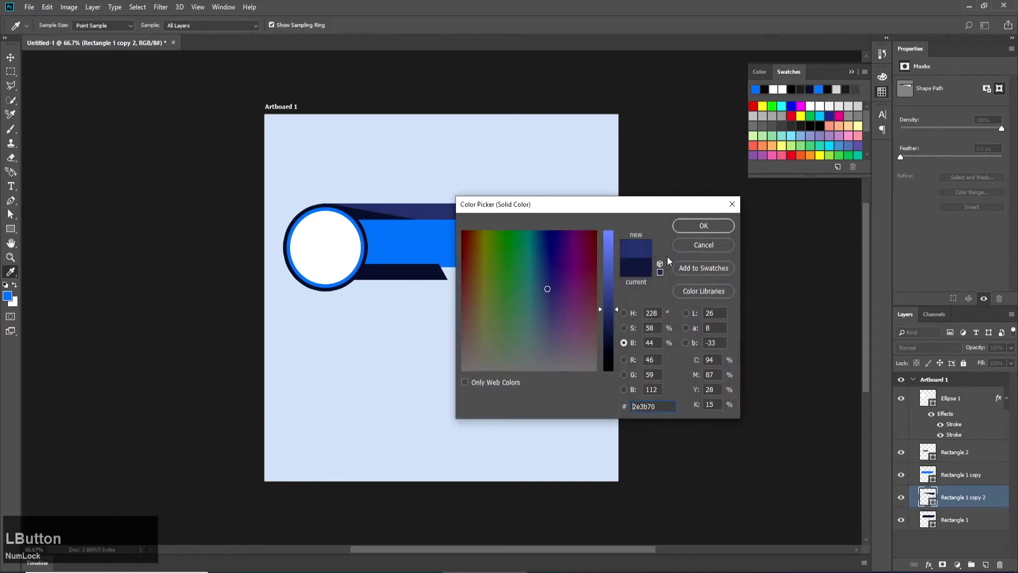
{"action": "left_click", "coordinate": [688, 229]}
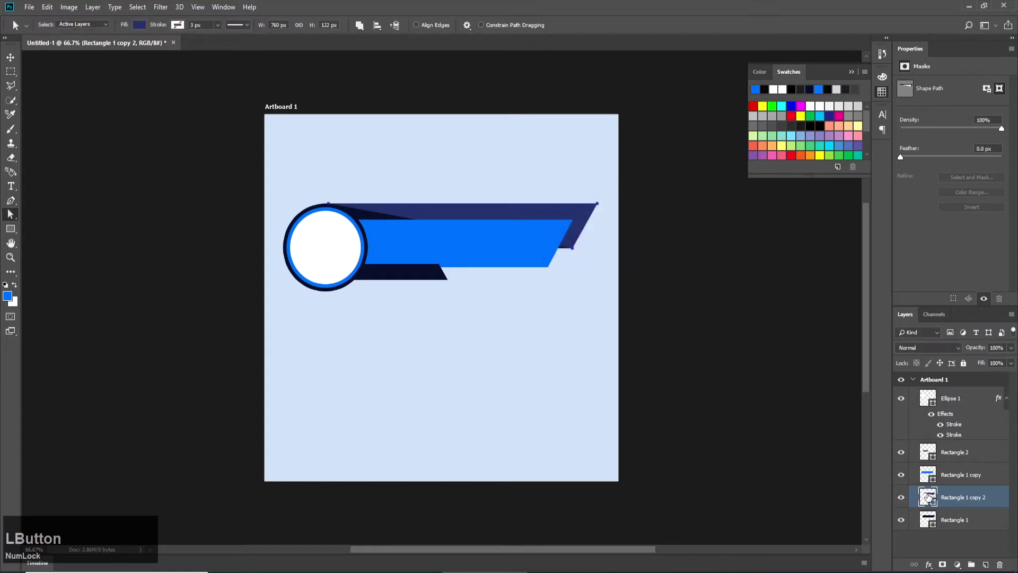
- Add a layer mask to the lighter navy copy
{"action": "left_click", "coordinate": [925, 522]}
{"action": "left_click", "coordinate": [954, 499]}
{"action": "left_click", "coordinate": [901, 521]}
{"action": "left_click", "coordinate": [943, 565]}
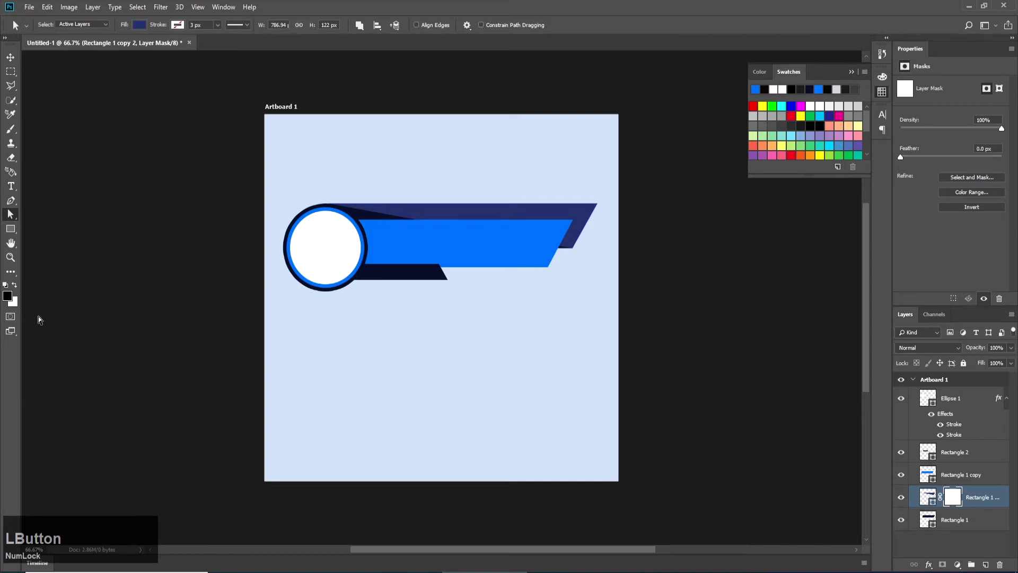
- Paint black on the mask with a soft brush enlarged to 800 px, leaving only a faint highlight near the circle
{"action": "left_click", "coordinate": [9, 298]}
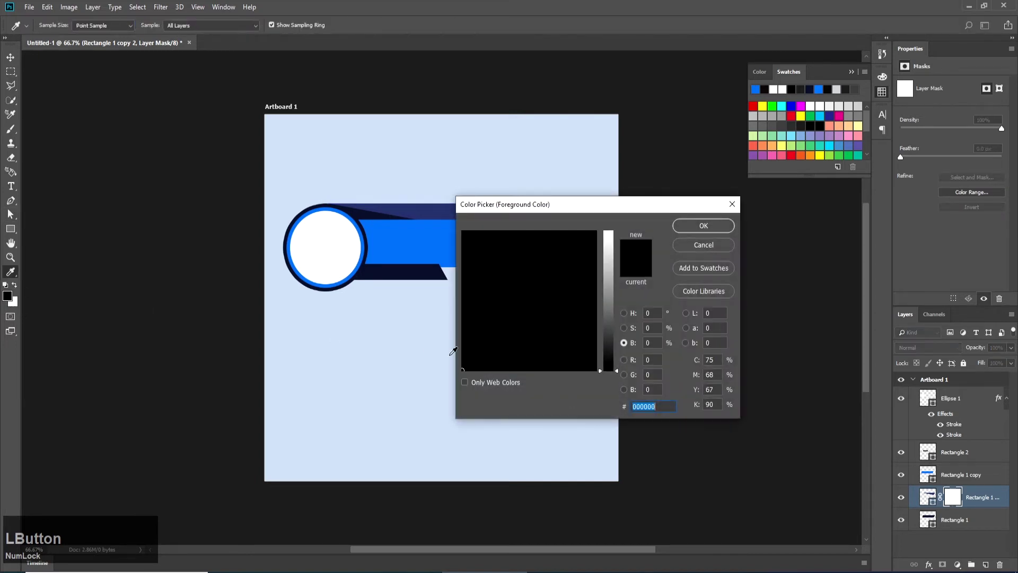
{"action": "left_click", "coordinate": [693, 227]}
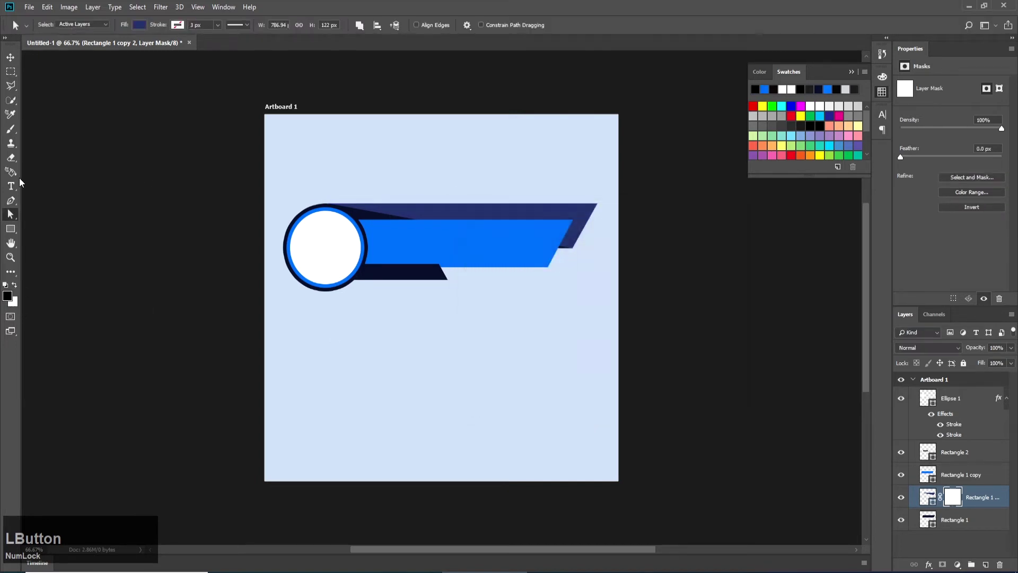
{"action": "left_click", "coordinate": [14, 128]}
{"action": "left_click", "coordinate": [36, 128]}
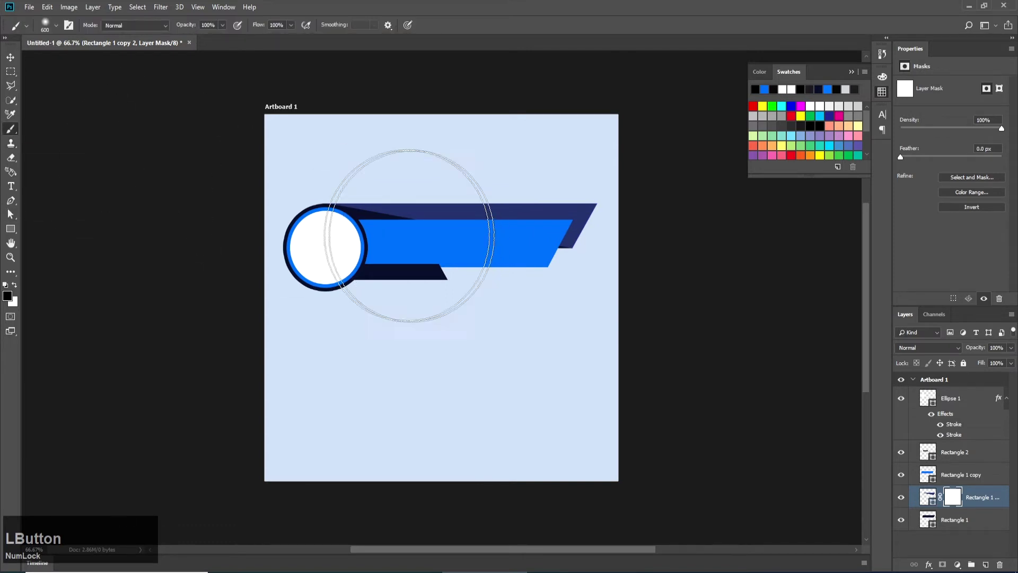
{"action": "right_click", "coordinate": [440, 262]}
{"action": "double_click", "coordinate": [443, 364]}
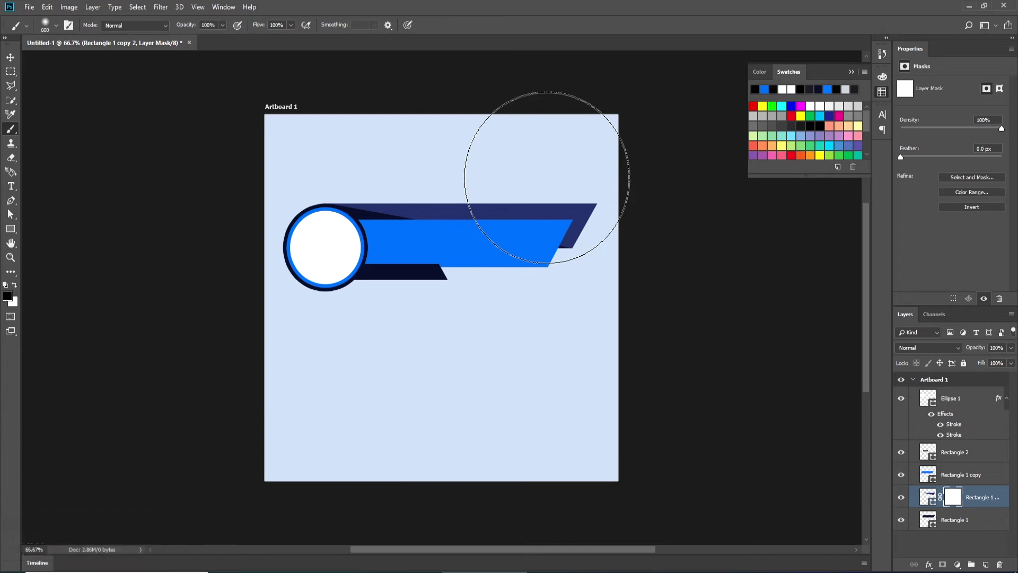
{"action": "key", "text": "bracketleft"}
{"action": "key", "text": "bracketleft"}
{"action": "mouse_move", "coordinate": [477, 182]}
{"action": "left_mouse_down"}
{"action": "mouse_move", "coordinate": [638, 209]}
{"action": "mouse_move", "coordinate": [564, 173]}
{"action": "mouse_move", "coordinate": [586, 180]}
{"action": "mouse_move", "coordinate": [605, 216]}
{"action": "mouse_move", "coordinate": [576, 219]}
{"action": "mouse_move", "coordinate": [550, 180]}
{"action": "mouse_move", "coordinate": [574, 152]}
{"action": "mouse_move", "coordinate": [496, 141]}
{"action": "left_mouse_up"}
{"action": "key", "text": "bracketright"}
{"action": "key", "text": "bracketright"}
{"action": "key", "text": "bracketright"}
{"action": "key", "text": "bracketright"}
{"action": "mouse_move", "coordinate": [469, 90]}
{"action": "left_mouse_down"}
{"action": "mouse_move", "coordinate": [480, 91]}
{"action": "mouse_move", "coordinate": [476, 116]}
{"action": "mouse_move", "coordinate": [463, 93]}
{"action": "mouse_move", "coordinate": [537, 113]}
{"action": "mouse_move", "coordinate": [467, 72]}
{"action": "mouse_move", "coordinate": [419, 70]}
{"action": "mouse_move", "coordinate": [495, 69]}
{"action": "mouse_move", "coordinate": [566, 121]}
{"action": "mouse_move", "coordinate": [898, 297]}
{"action": "left_mouse_up"}
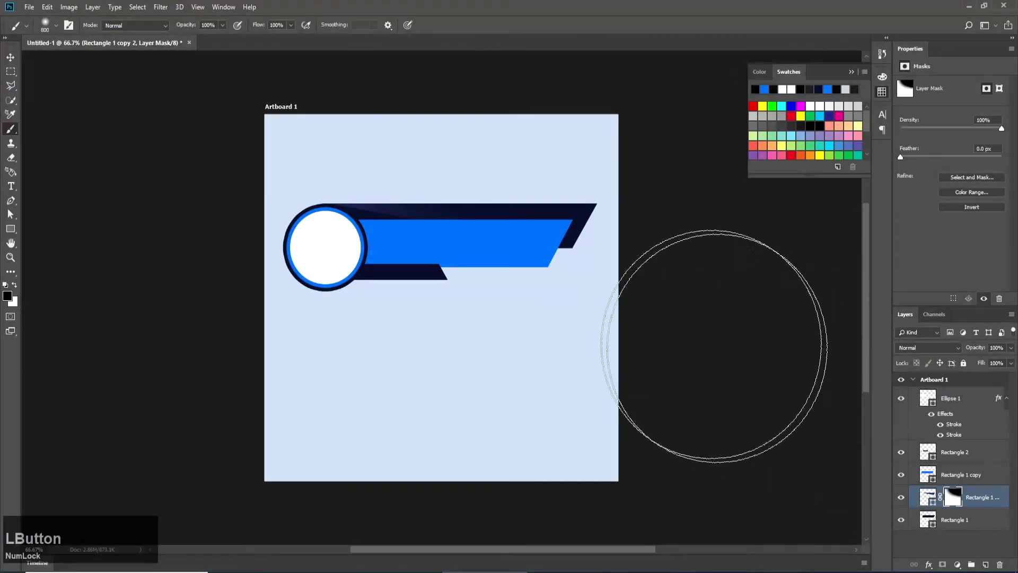
- Duplicate the blue bar (Rectangle 1 copy) and delete the copy's lower-left anchor point behind the circle
{"action": "key", "text": "v"}
{"action": "right_click", "coordinate": [505, 242]}
{"action": "left_click", "coordinate": [546, 256]}
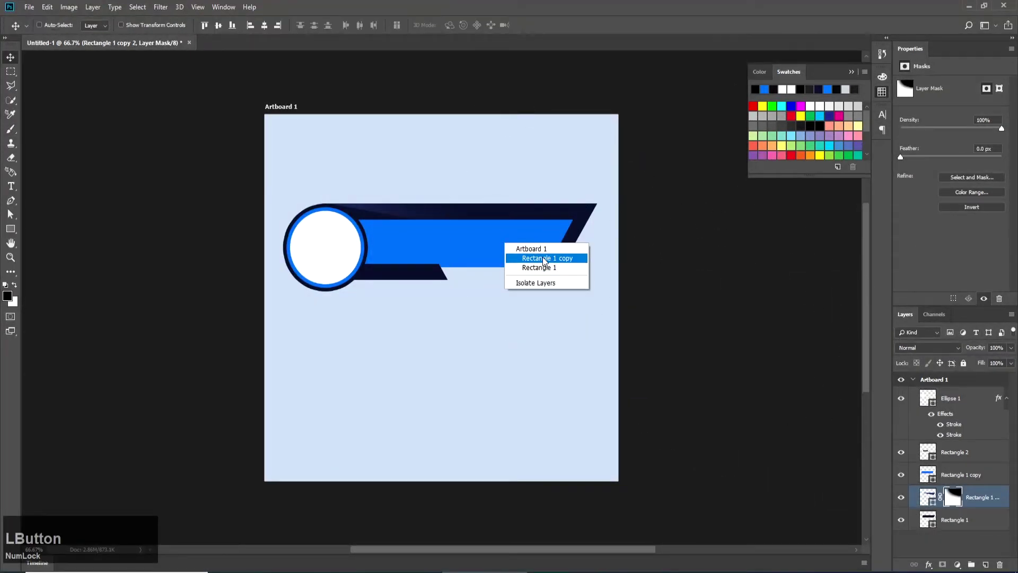
{"action": "right_click", "coordinate": [991, 476]}
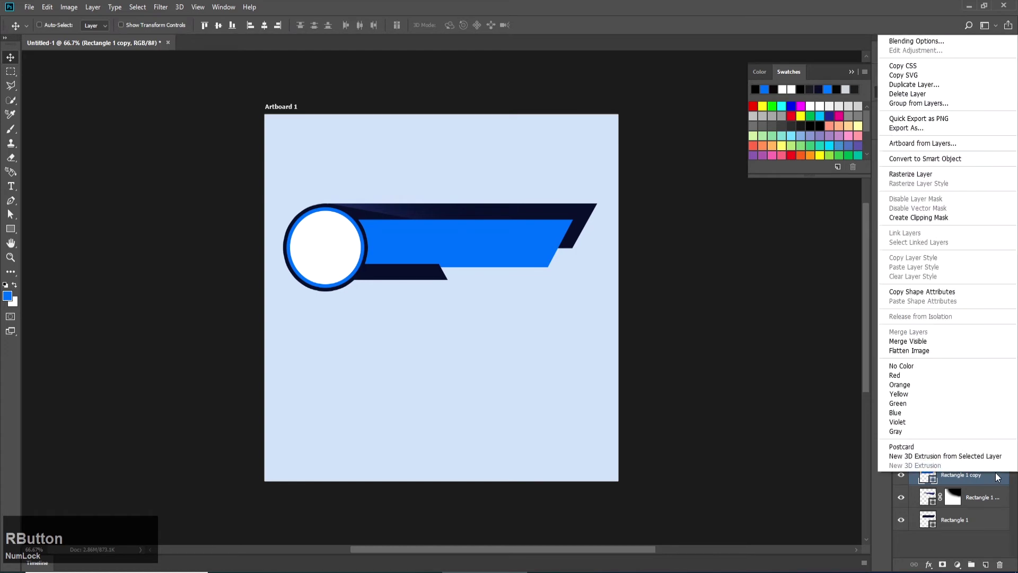
{"action": "left_click", "coordinate": [915, 84]}
{"action": "left_click", "coordinate": [993, 69]}
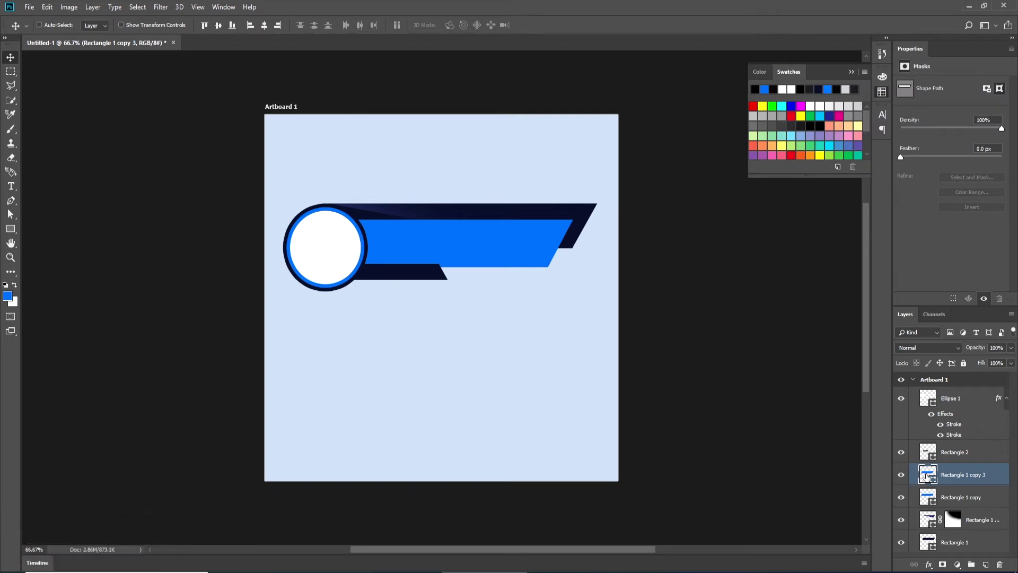
{"action": "left_click_drag", "start_coordinate": [11, 215], "coordinate": [54, 224]}
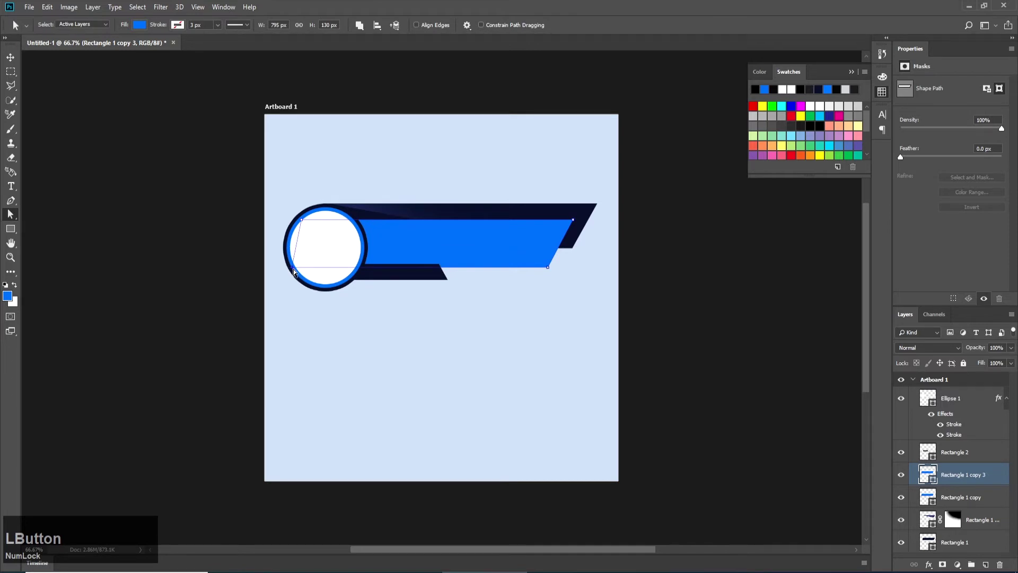
{"action": "key", "text": "Delete"}
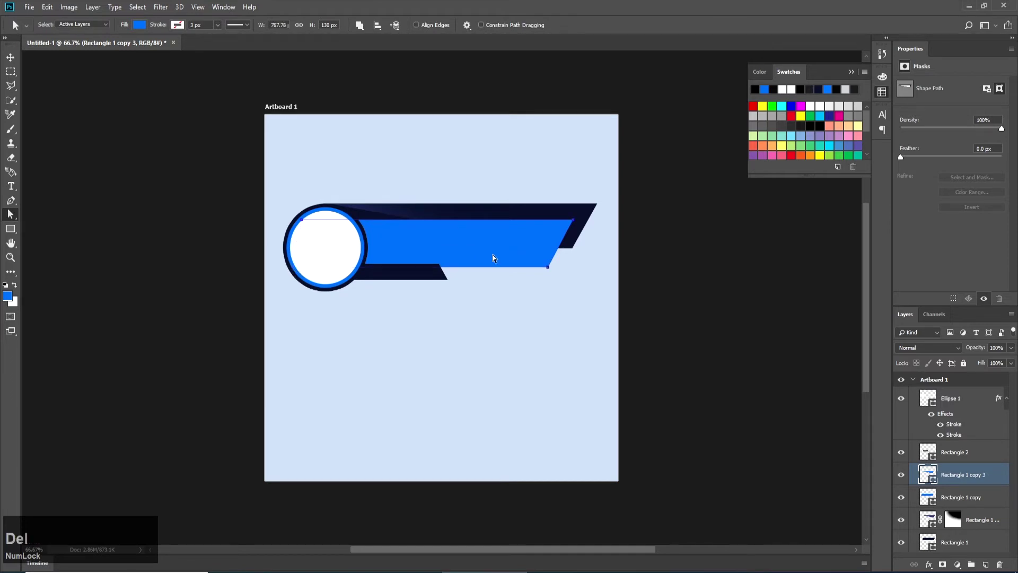
- Lighten the fill of the cut blue copy by lowering its colour saturation
{"action": "double_click", "coordinate": [927, 476]}
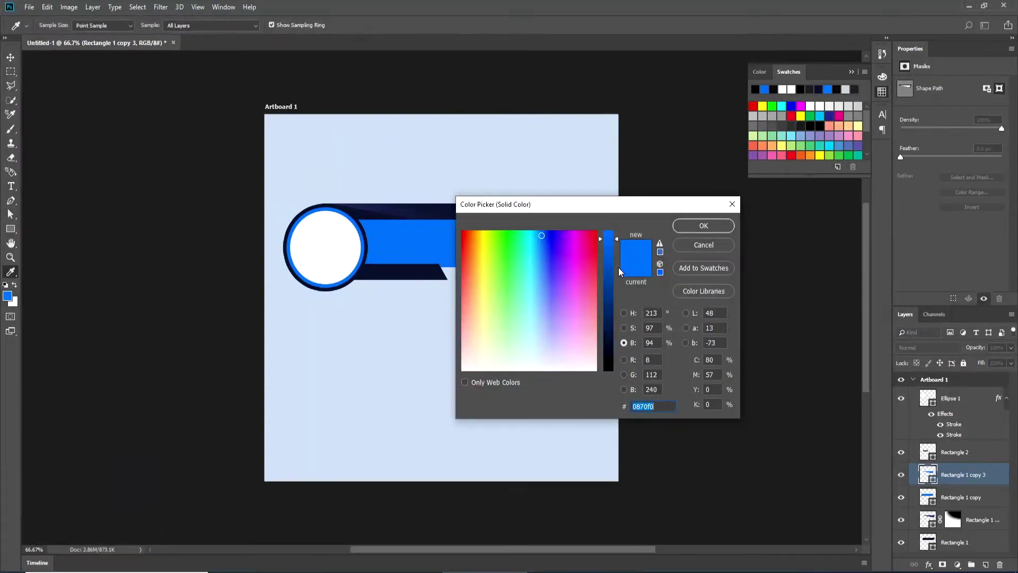
{"action": "left_click", "coordinate": [625, 329]}
{"action": "left_click_drag", "start_coordinate": [612, 237], "coordinate": [612, 259]}
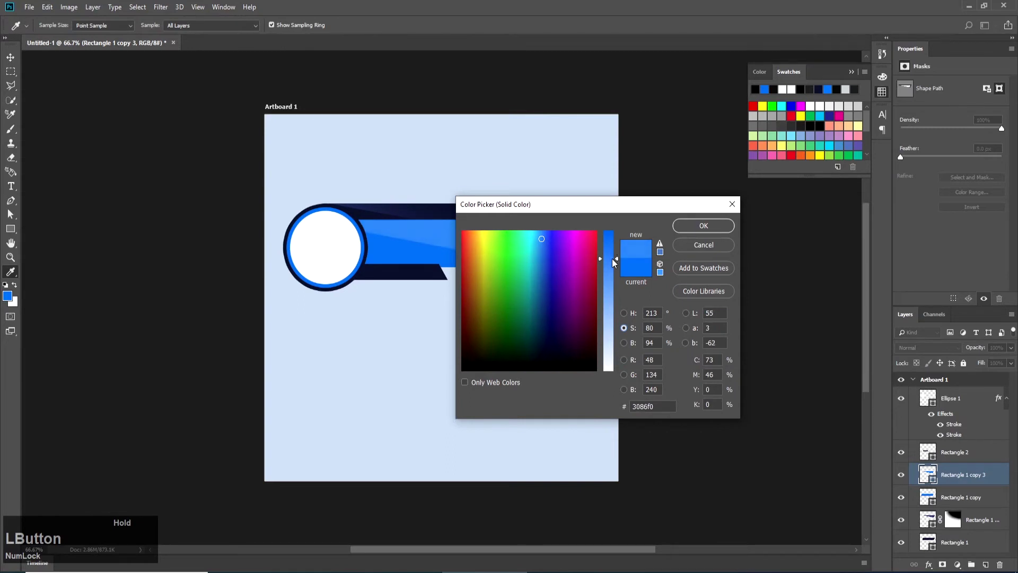
{"action": "left_click_drag", "start_coordinate": [596, 207], "coordinate": [729, 177]}
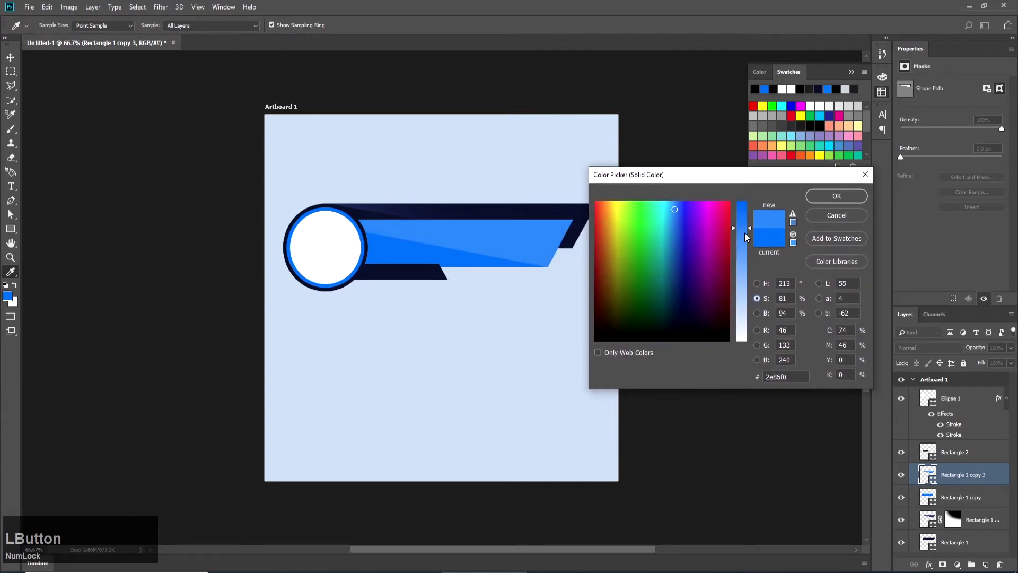
{"action": "left_click_drag", "start_coordinate": [745, 234], "coordinate": [746, 235]}
{"action": "left_click", "coordinate": [826, 200]}
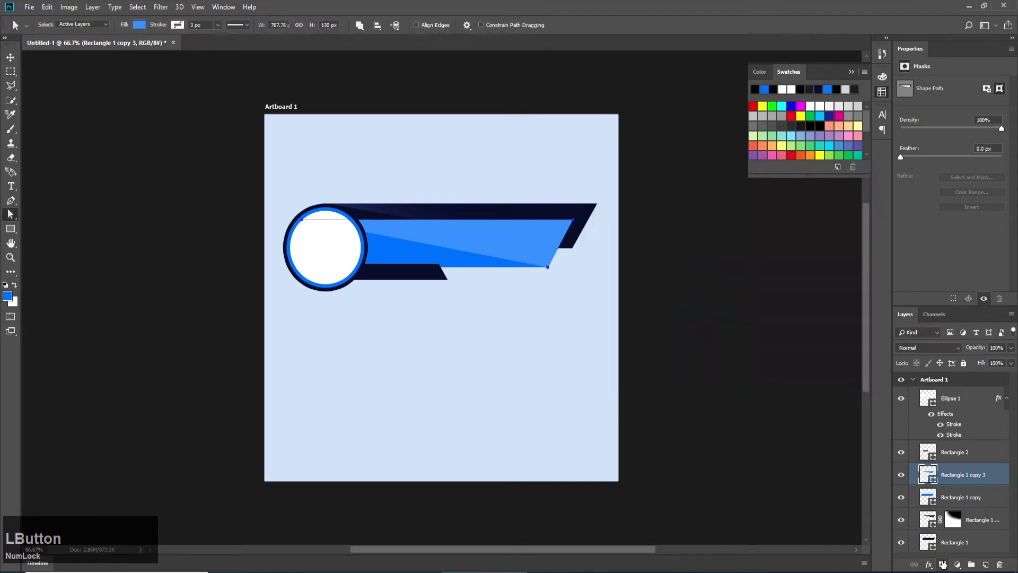
- Mask the lighter blue copy and paint black with the soft 800 px brush, keeping a faint highlight at the bar's slanted end
{"action": "left_click", "coordinate": [901, 499]}
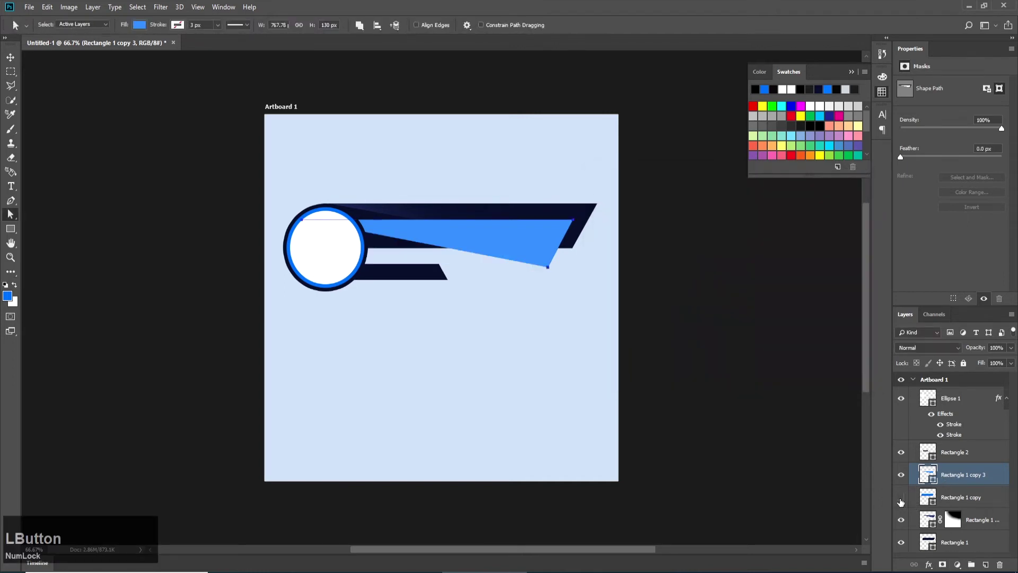
{"action": "left_click", "coordinate": [901, 499]}
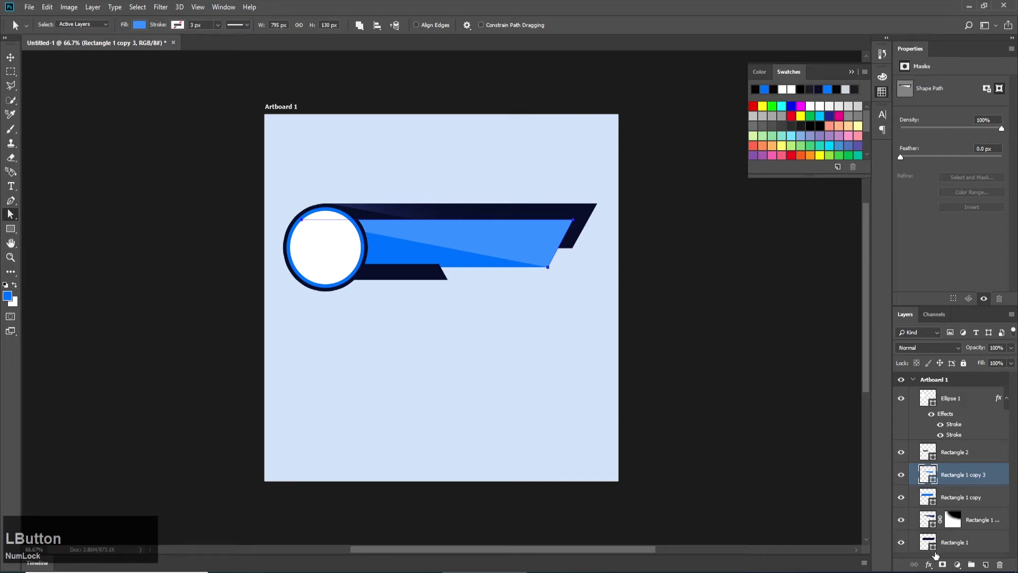
{"action": "left_click", "coordinate": [943, 565]}
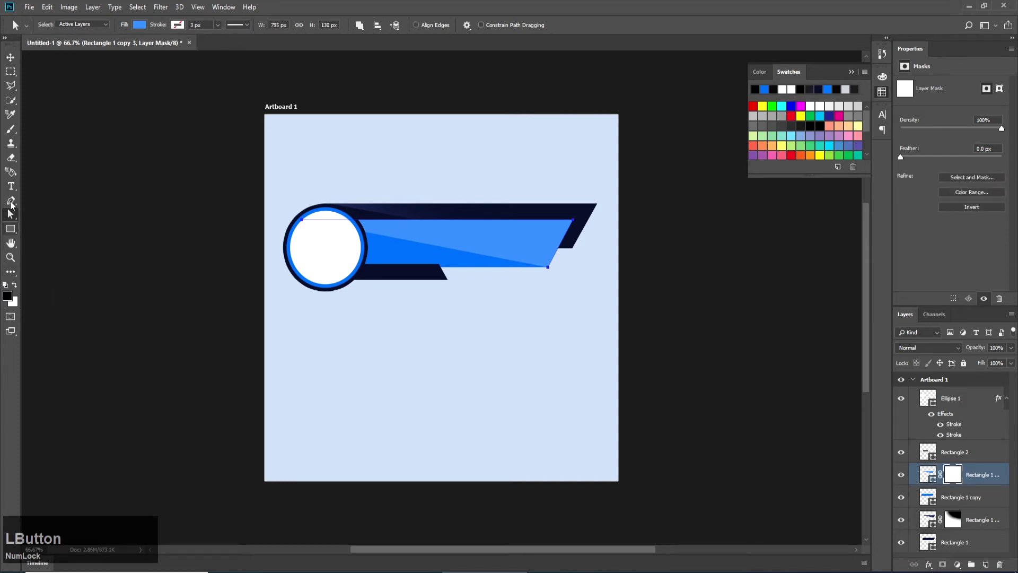
{"action": "left_click", "coordinate": [8, 129]}
{"action": "left_click", "coordinate": [40, 128]}
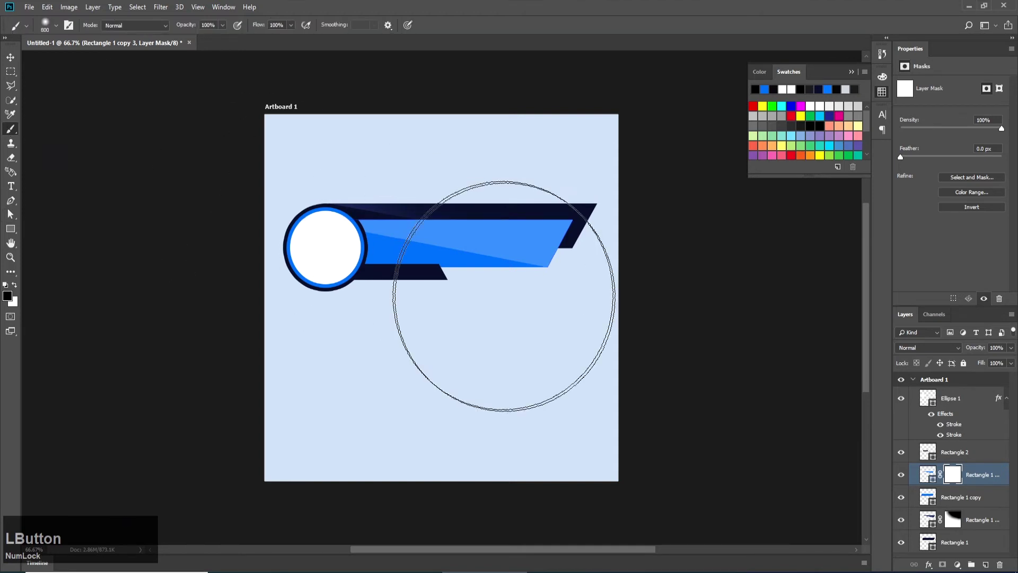
{"action": "mouse_move", "coordinate": [319, 170]}
{"action": "left_mouse_down"}
{"action": "mouse_move", "coordinate": [397, 150]}
{"action": "mouse_move", "coordinate": [344, 160]}
{"action": "mouse_move", "coordinate": [432, 126]}
{"action": "mouse_move", "coordinate": [422, 119]}
{"action": "mouse_move", "coordinate": [500, 106]}
{"action": "mouse_move", "coordinate": [478, 108]}
{"action": "mouse_move", "coordinate": [532, 127]}
{"action": "mouse_move", "coordinate": [243, 121]}
{"action": "left_mouse_up"}
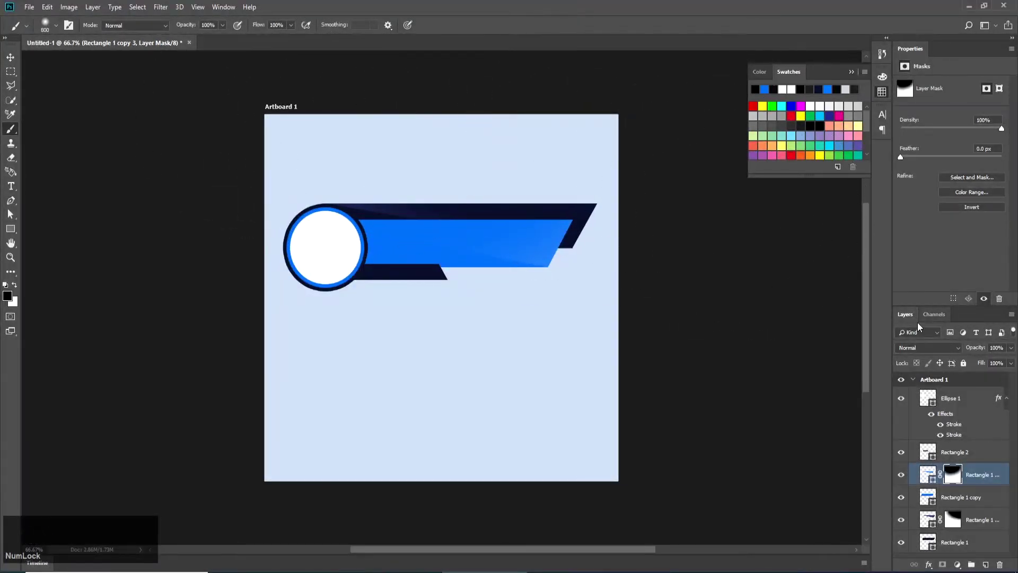
{"action": "left_click", "coordinate": [13, 59]}
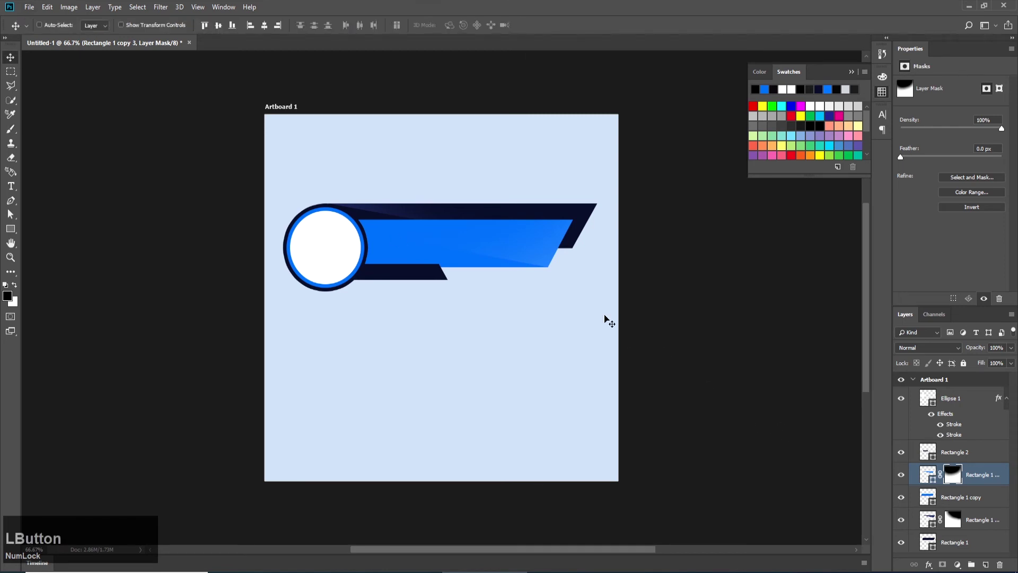
- Draw a narrow vertical rectangle 7 px wide and 44 px high spanning the navy strip above the blue bar
{"action": "left_click", "coordinate": [11, 229]}
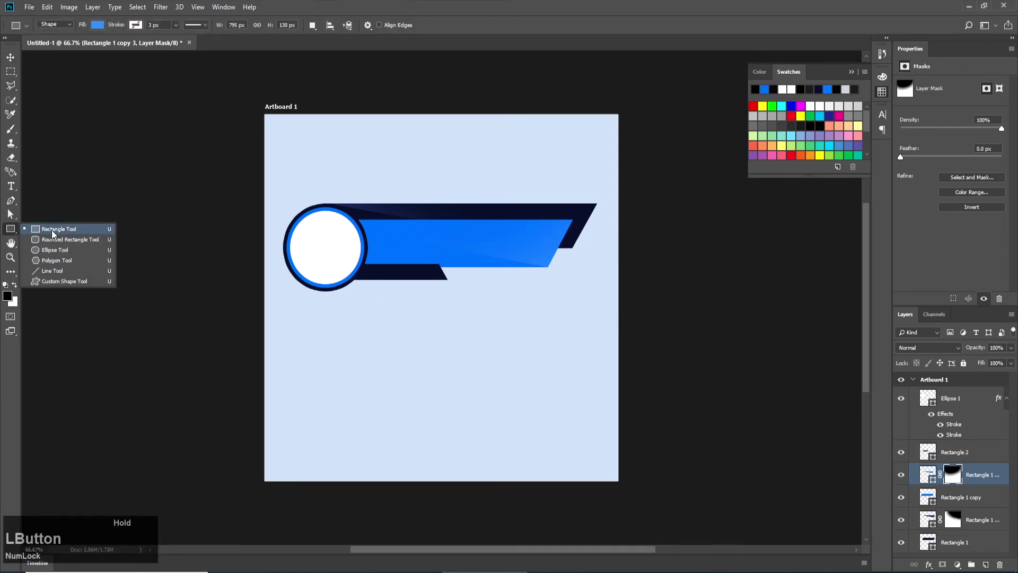
{"action": "left_click", "coordinate": [54, 234]}
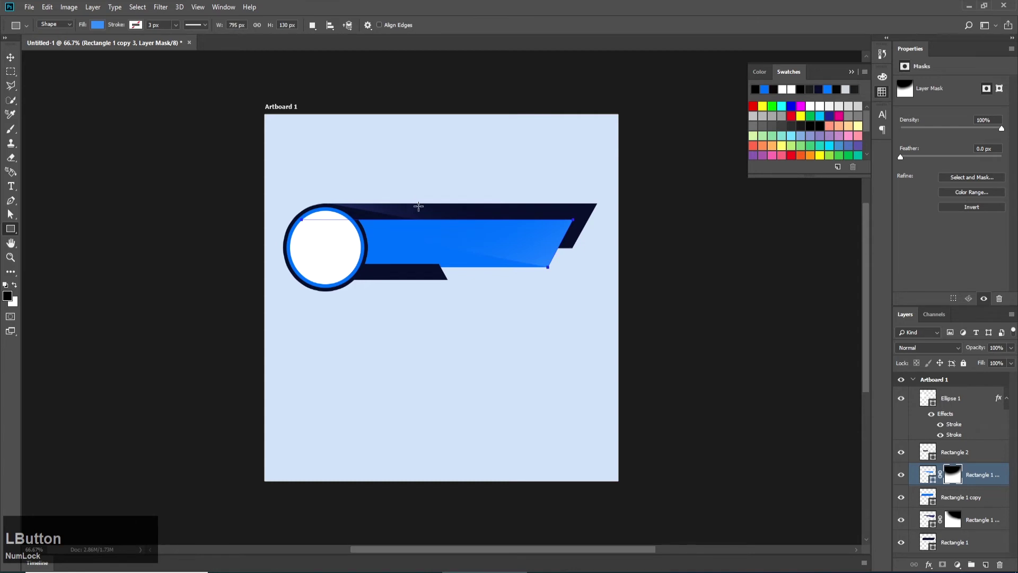
{"action": "key", "text": "z"}
{"action": "left_click_drag", "start_coordinate": [337, 179], "coordinate": [596, 275]}
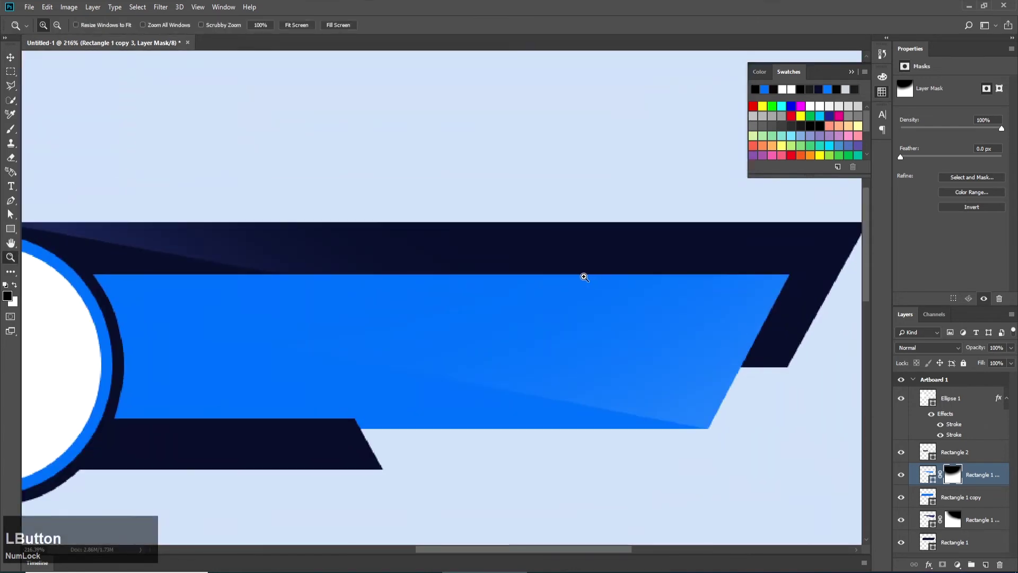
{"action": "left_click", "coordinate": [10, 229]}
{"action": "left_click", "coordinate": [54, 228]}
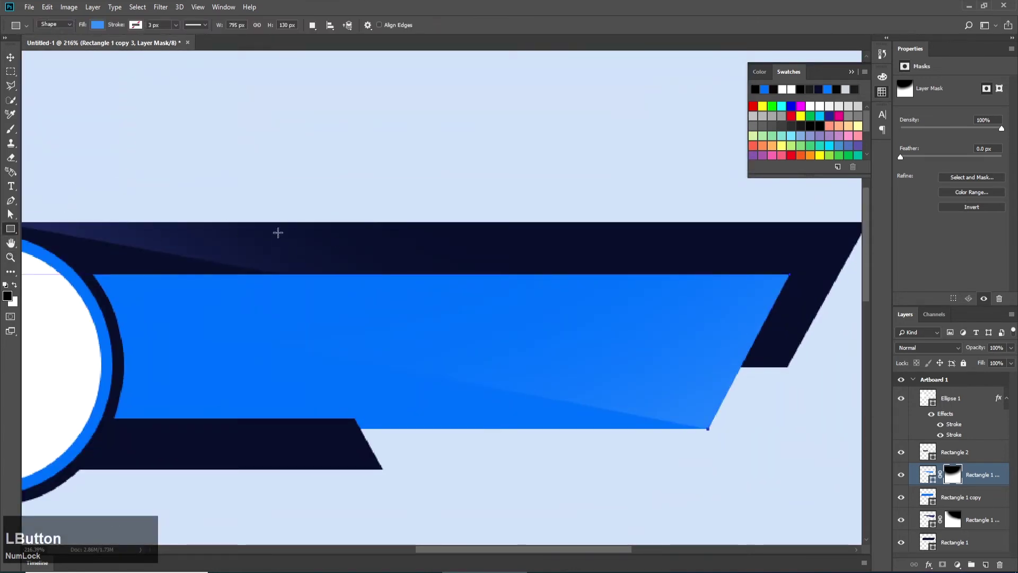
{"action": "left_click_drag", "start_coordinate": [295, 222], "coordinate": [301, 275]}
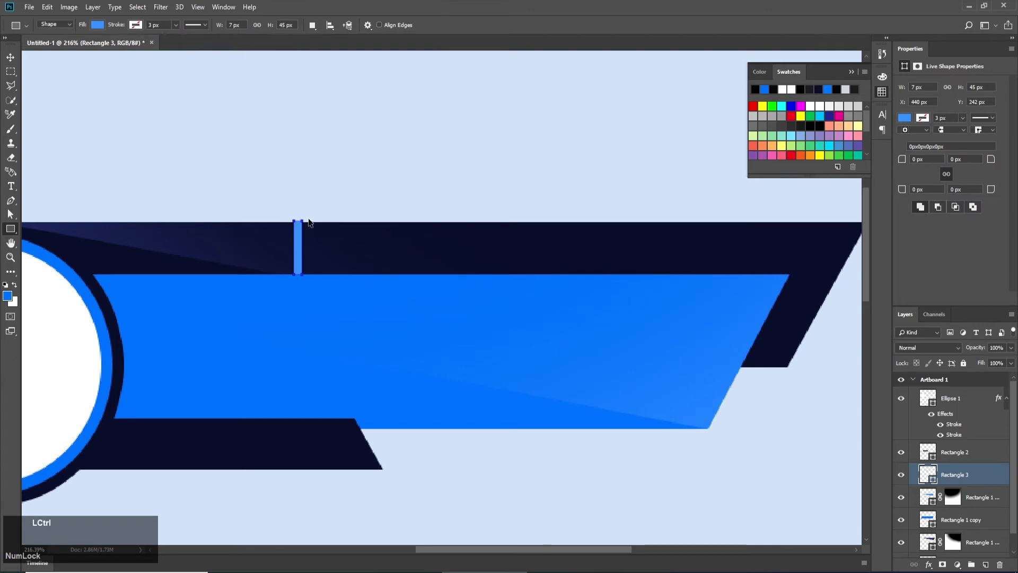
{"action": "key", "text": "ctrl+t"}
{"action": "left_click_drag", "start_coordinate": [298, 221], "coordinate": [298, 223]}
{"action": "key", "text": "Return"}
- Recolour the narrow stripe with the blue bar's colour, 0870f0
{"action": "left_click", "coordinate": [10, 57]}
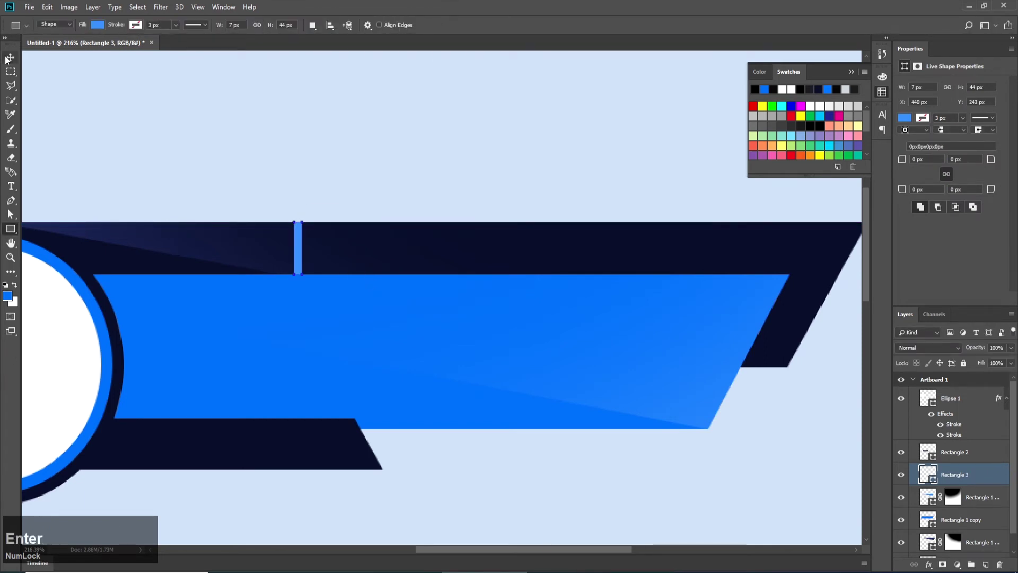
{"action": "double_click", "coordinate": [921, 473]}
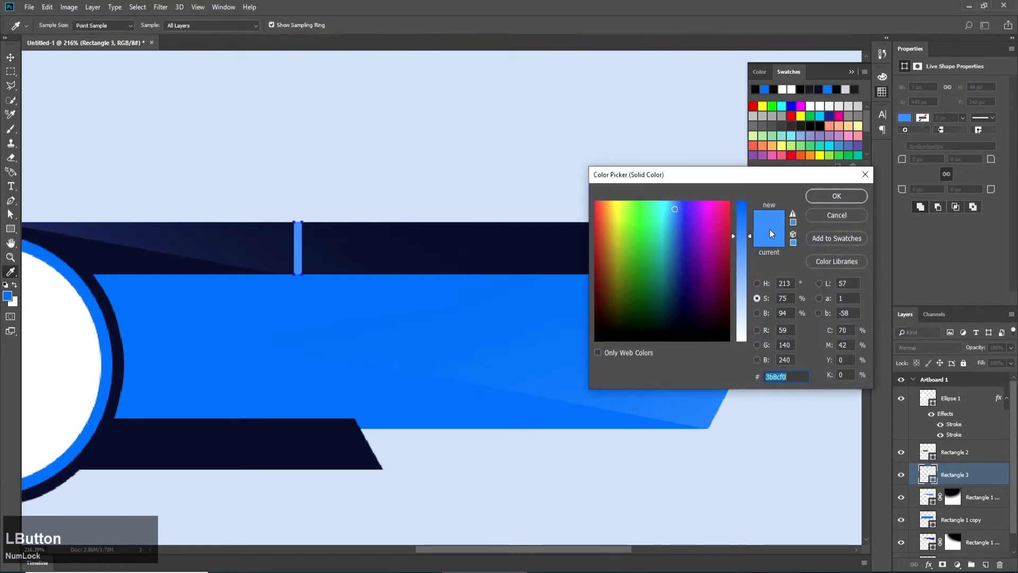
{"action": "left_click", "coordinate": [149, 401]}
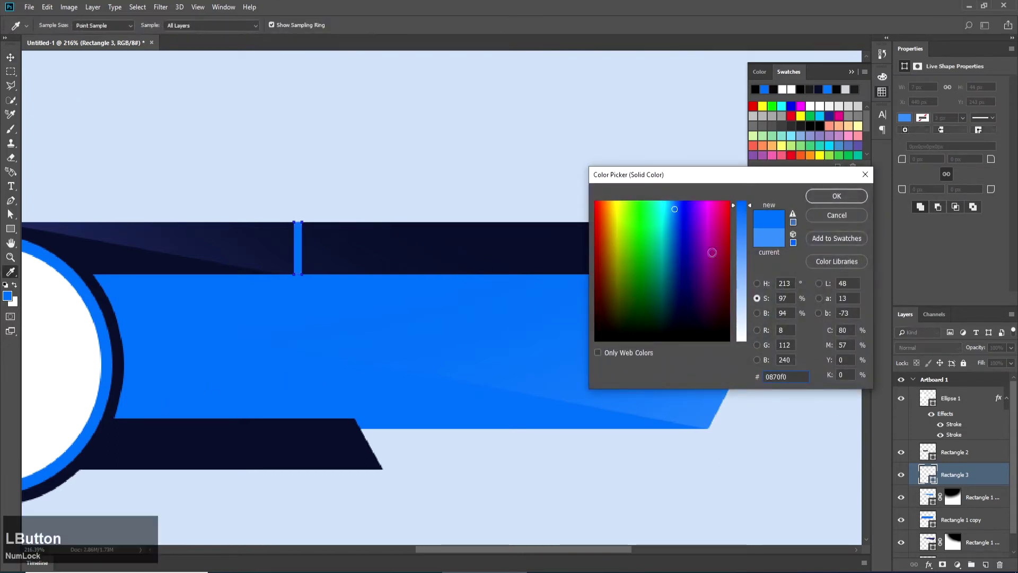
{"action": "left_click", "coordinate": [823, 195]}
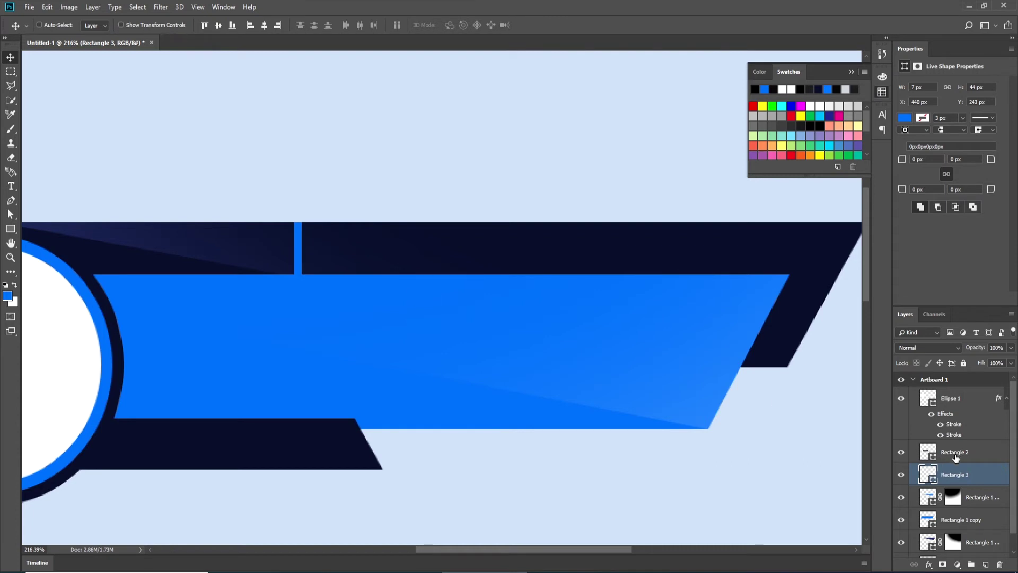
- Duplicate the stripe and place the copy just to its right at X 454 px
{"action": "right_click", "coordinate": [979, 476]}
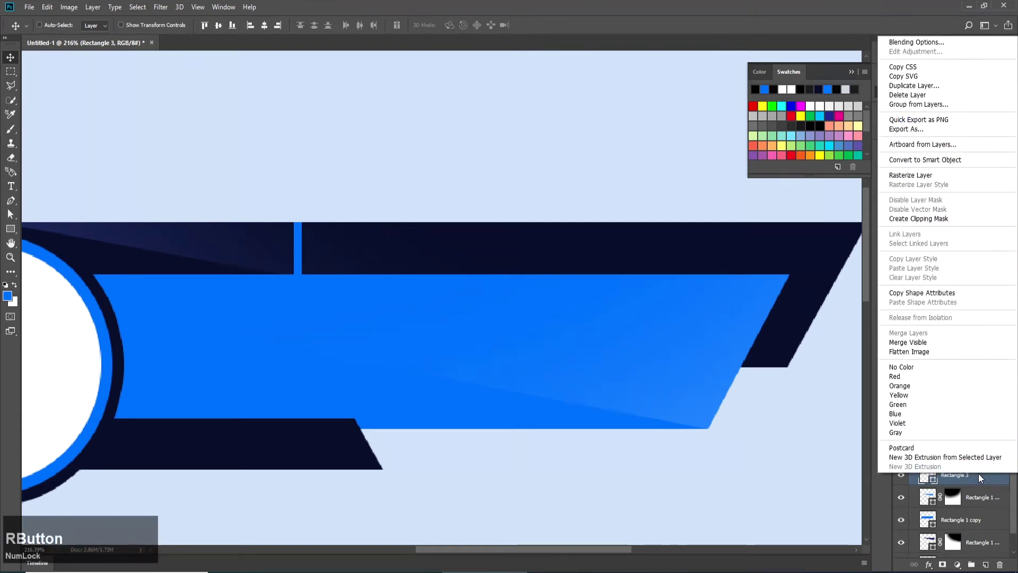
{"action": "left_click", "coordinate": [914, 85]}
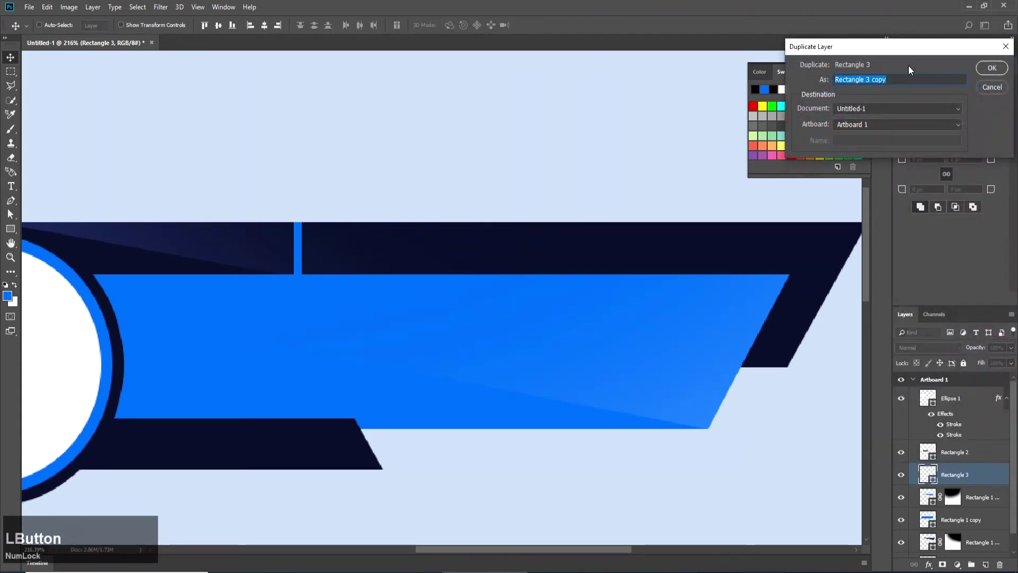
{"action": "left_click", "coordinate": [991, 68]}
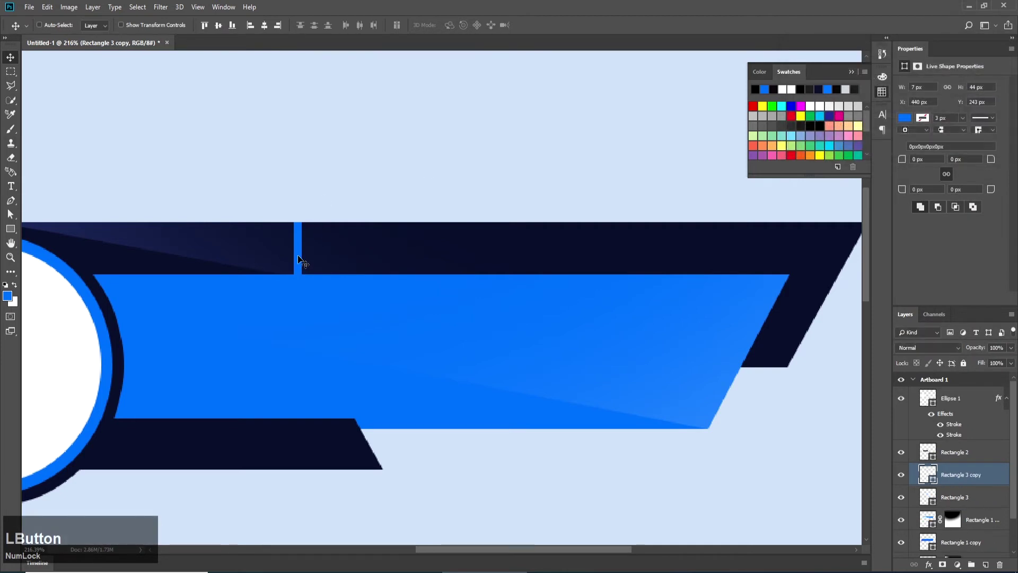
{"action": "left_click_drag", "start_coordinate": [298, 255], "coordinate": [315, 255]}
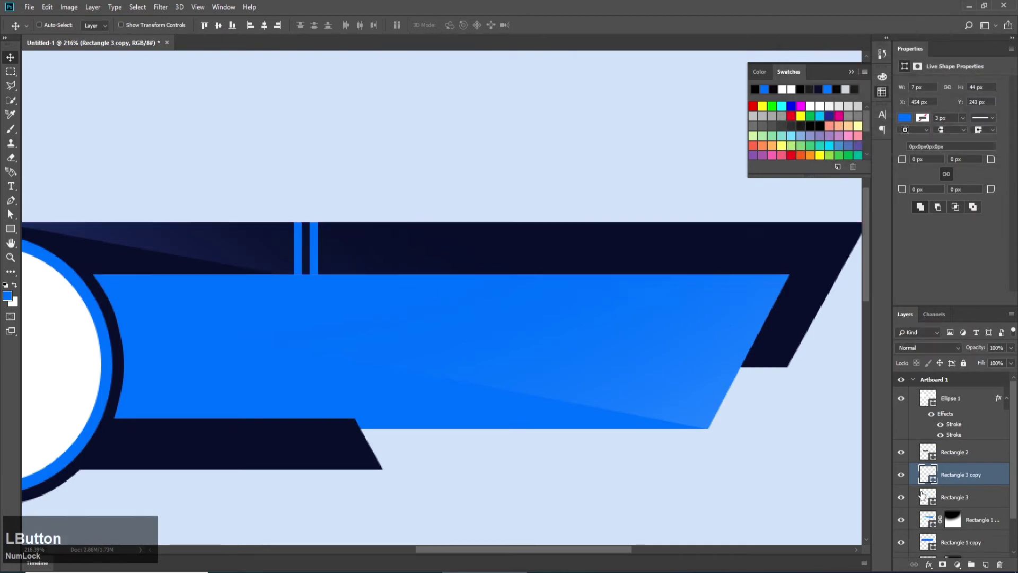
- Duplicate the stripe twice more, spacing the copies evenly to the right with the last one at X 482 px
{"action": "right_click", "coordinate": [989, 474]}
{"action": "left_click", "coordinate": [925, 86]}
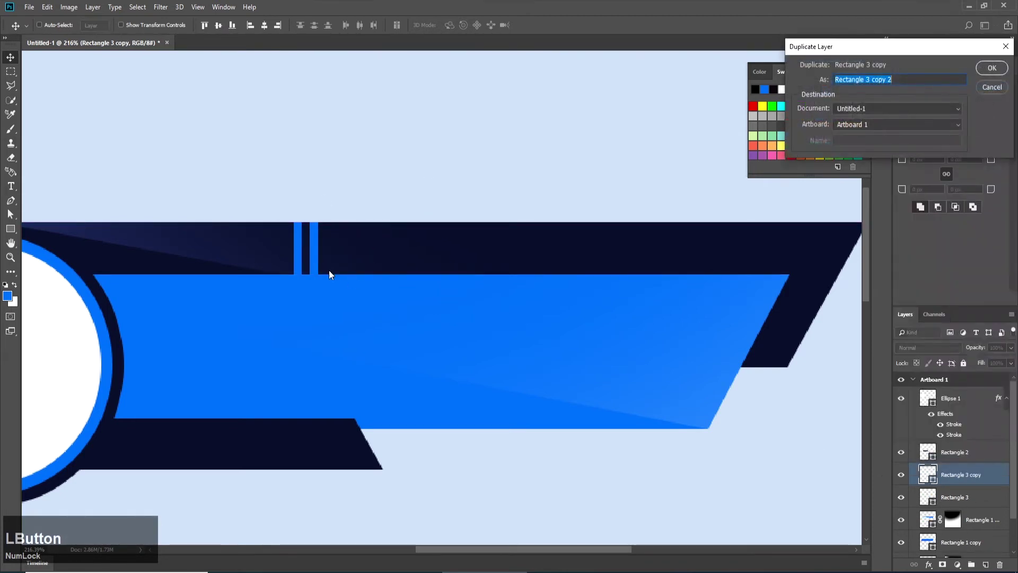
{"action": "key", "text": "Return"}
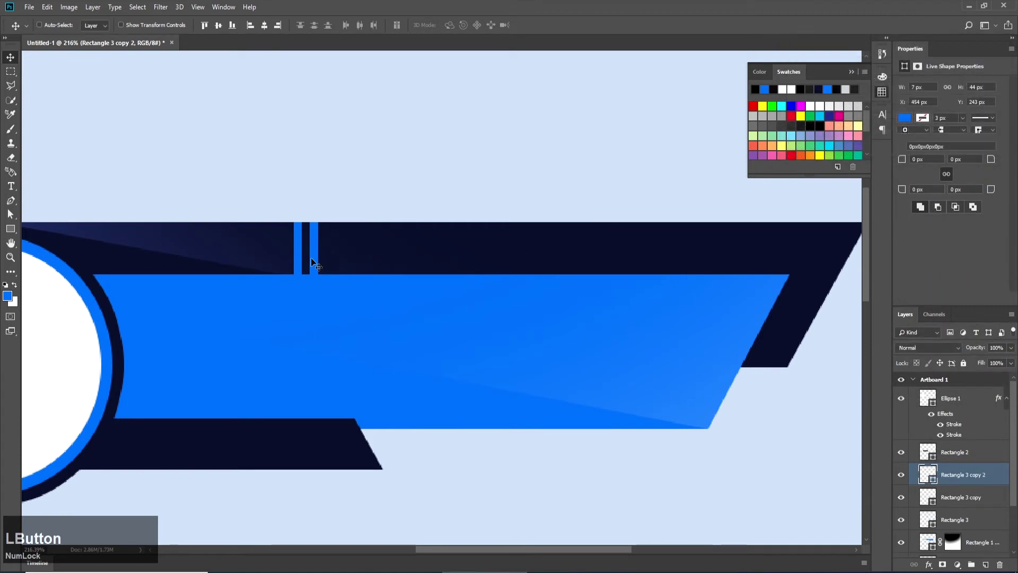
{"action": "left_click_drag", "start_coordinate": [317, 260], "coordinate": [332, 261]}
{"action": "right_click", "coordinate": [994, 478]}
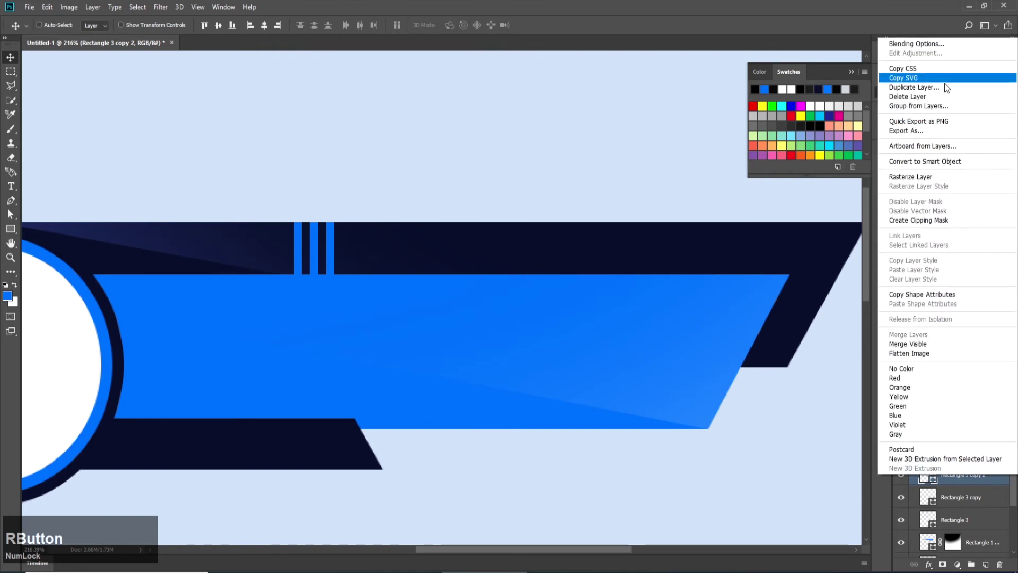
{"action": "left_click", "coordinate": [919, 78]}
{"action": "key", "text": "Return"}
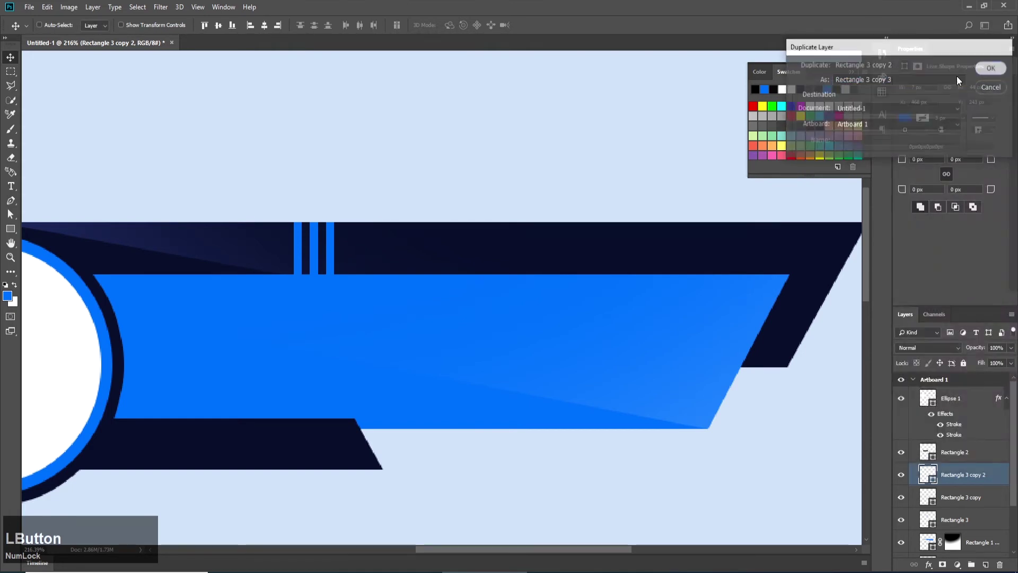
{"action": "left_click_drag", "start_coordinate": [334, 259], "coordinate": [350, 259]}
- Merge the four stripe layers into one shape and toggle its visibility to check it
{"action": "left_click_drag", "start_coordinate": [1014, 474], "coordinate": [1012, 492]}
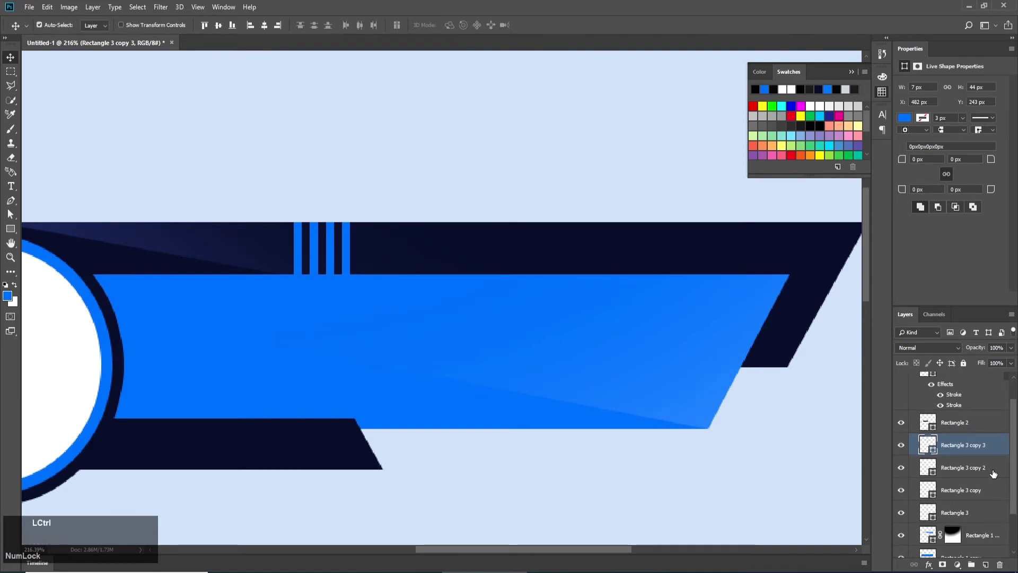
{"action": "left_click", "coordinate": [990, 469], "text": "ctrl"}
{"action": "left_click", "coordinate": [984, 491], "text": "ctrl"}
{"action": "left_click", "coordinate": [986, 514], "text": "ctrl"}
{"action": "right_click", "coordinate": [986, 514]}
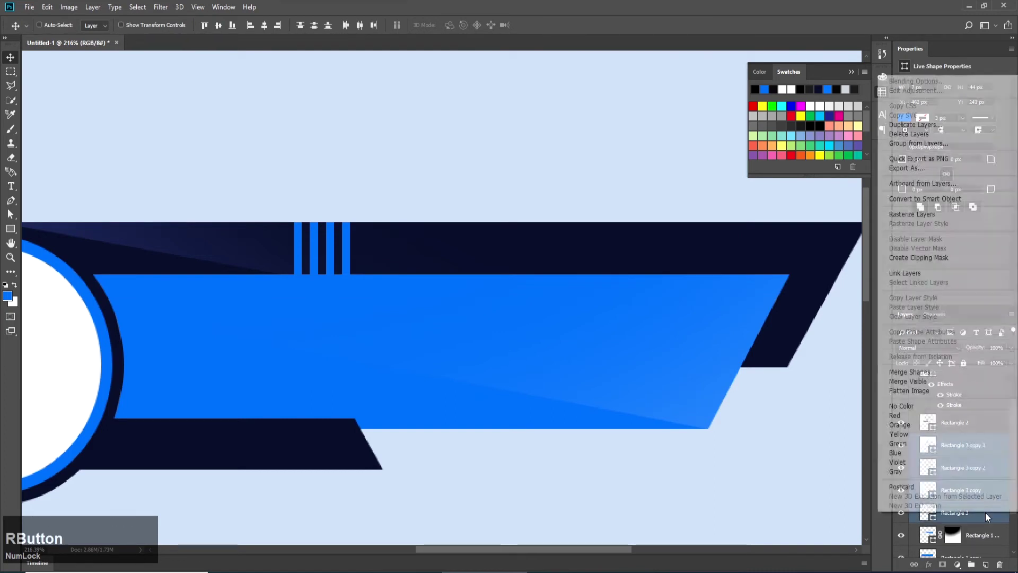
{"action": "left_click", "coordinate": [924, 371]}
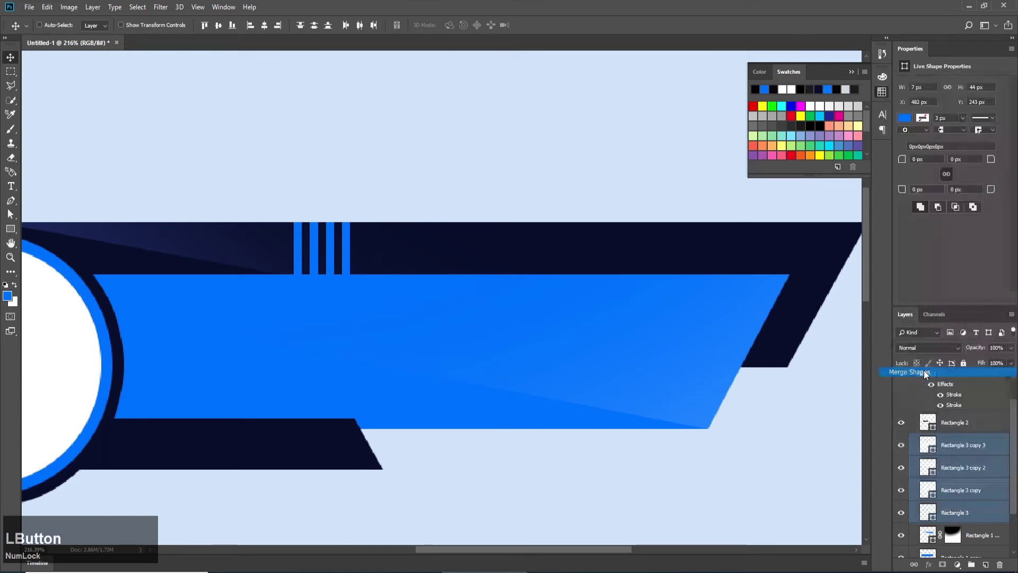
{"action": "left_click", "coordinate": [901, 457]}
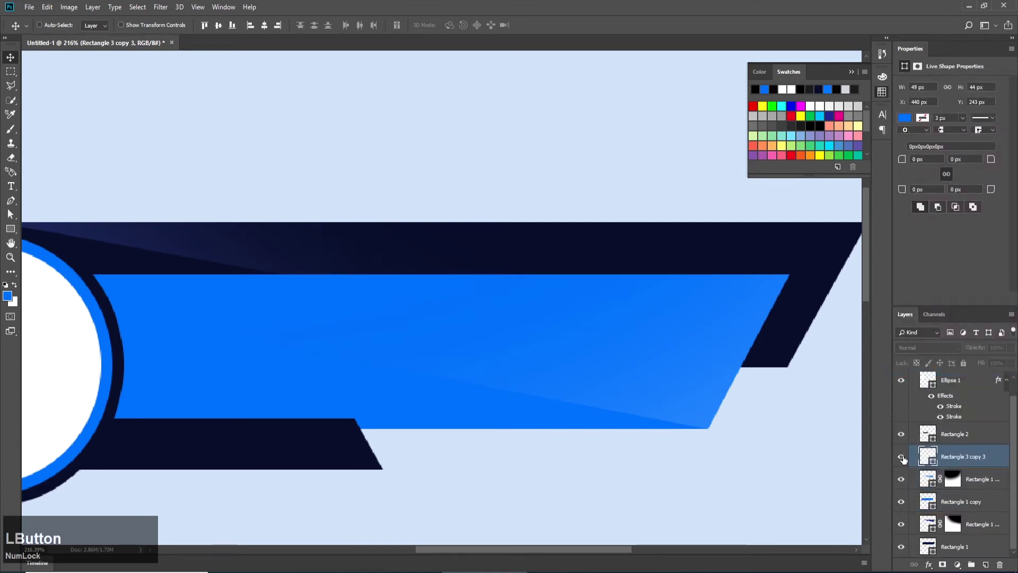
{"action": "left_click", "coordinate": [901, 457]}
- Distort the merged stripes by shifting their top edge to the left so they slant across the navy strip
{"action": "right_click", "coordinate": [996, 459]}
{"action": "left_click", "coordinate": [992, 459]}
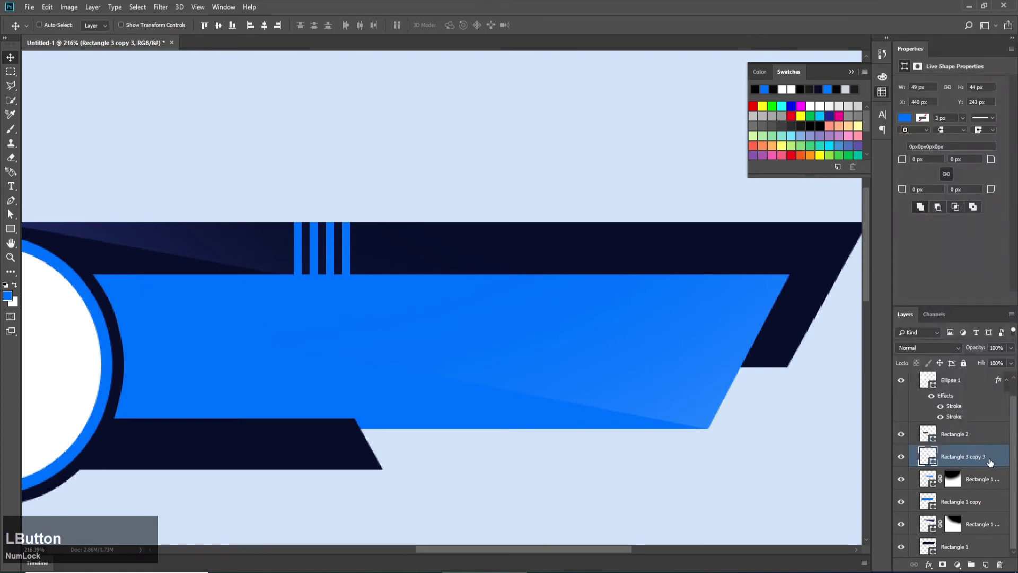
{"action": "key", "text": "ctrl+t"}
{"action": "right_click", "coordinate": [336, 250]}
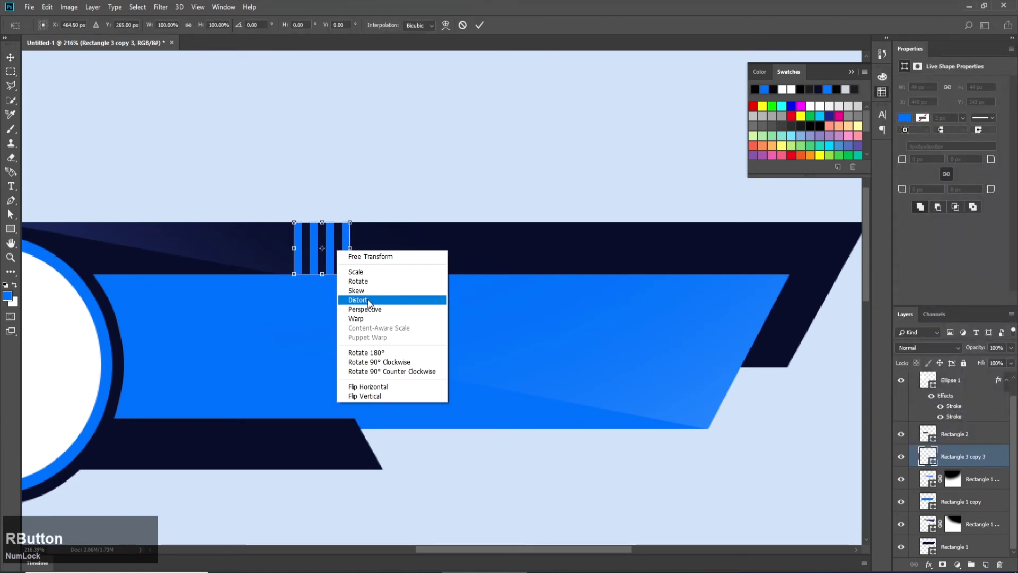
{"action": "left_click", "coordinate": [368, 301]}
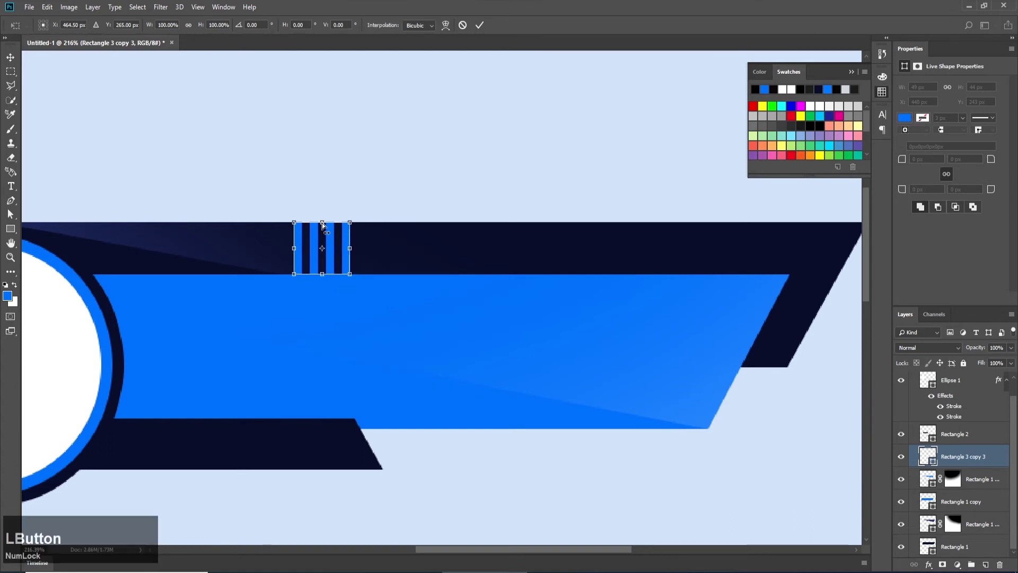
{"action": "left_click_drag", "start_coordinate": [321, 224], "coordinate": [294, 223]}
{"action": "left_click", "coordinate": [479, 24]}
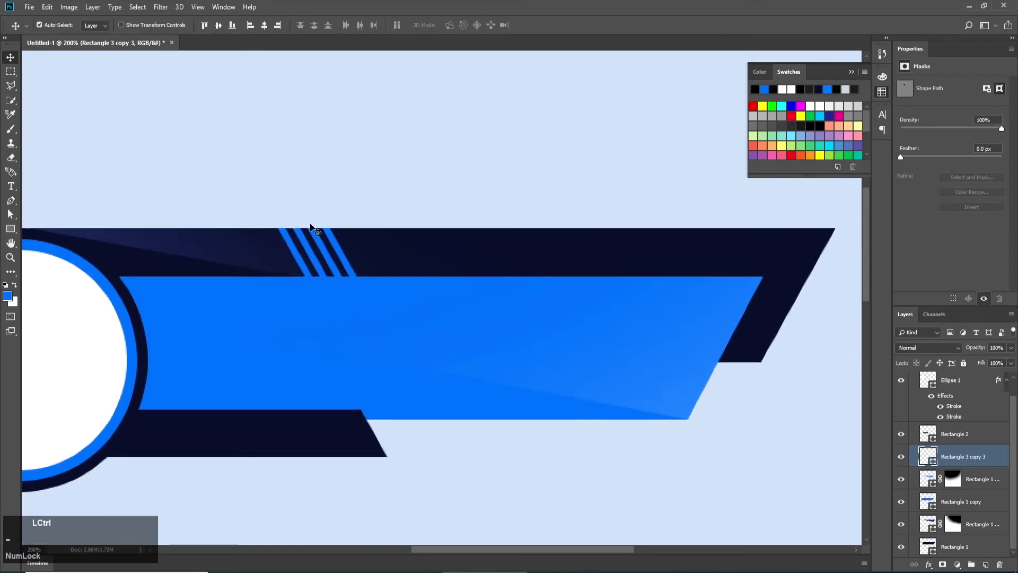
- Add the text "You" in black 18 pt Oswald Regular inside the white circle
{"action": "key", "text": "ctrl+minus"}
{"action": "key", "text": "ctrl+minus"}
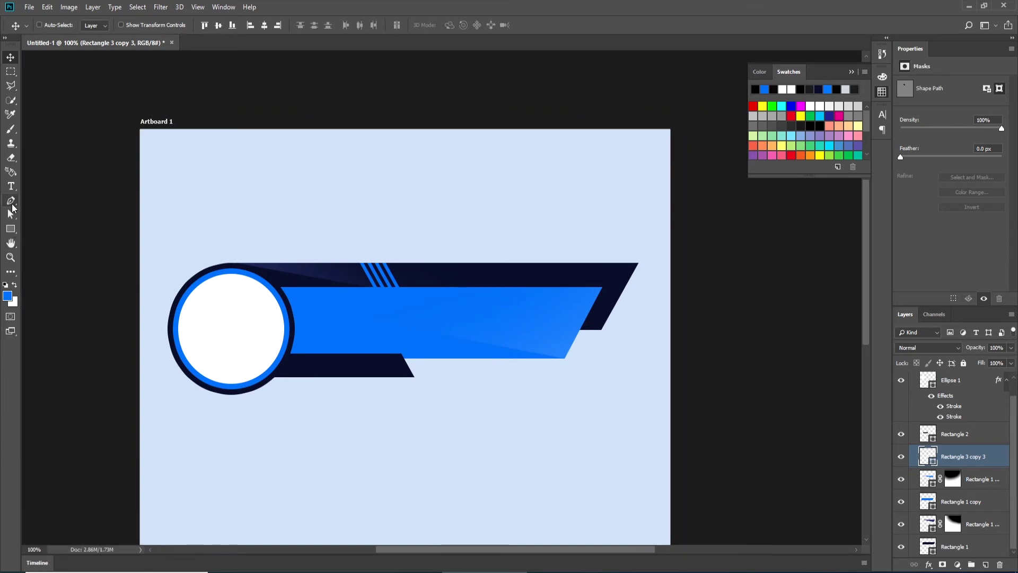
{"action": "left_click", "coordinate": [12, 187]}
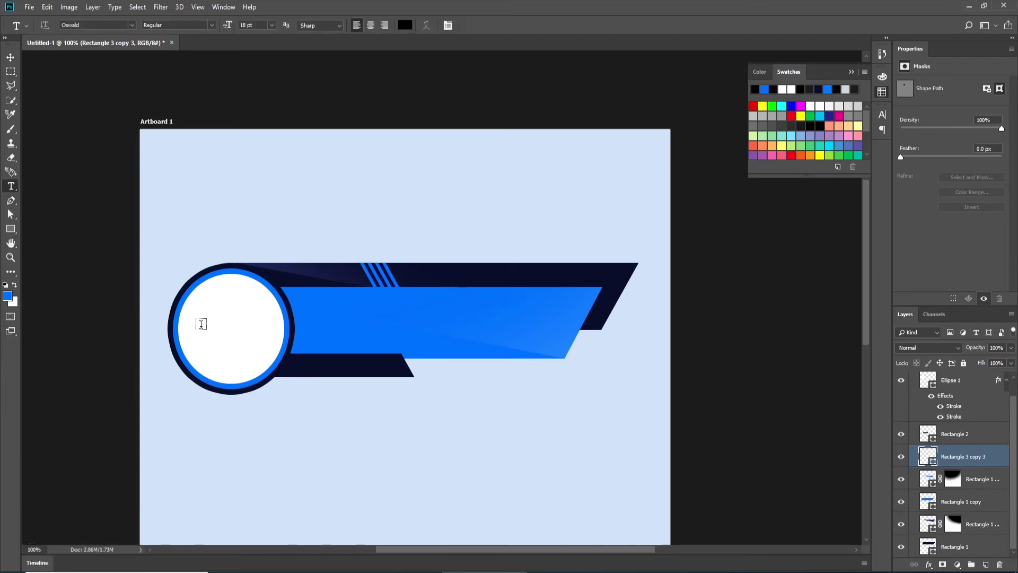
{"action": "left_click", "coordinate": [201, 324]}
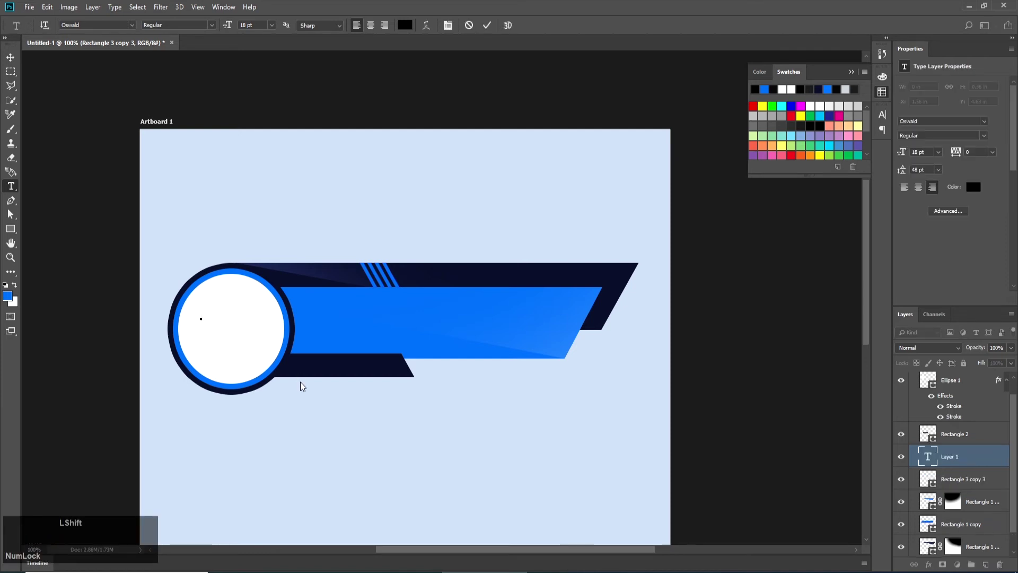
{"action": "type", "text": "You"}
{"action": "left_click", "coordinate": [11, 56]}
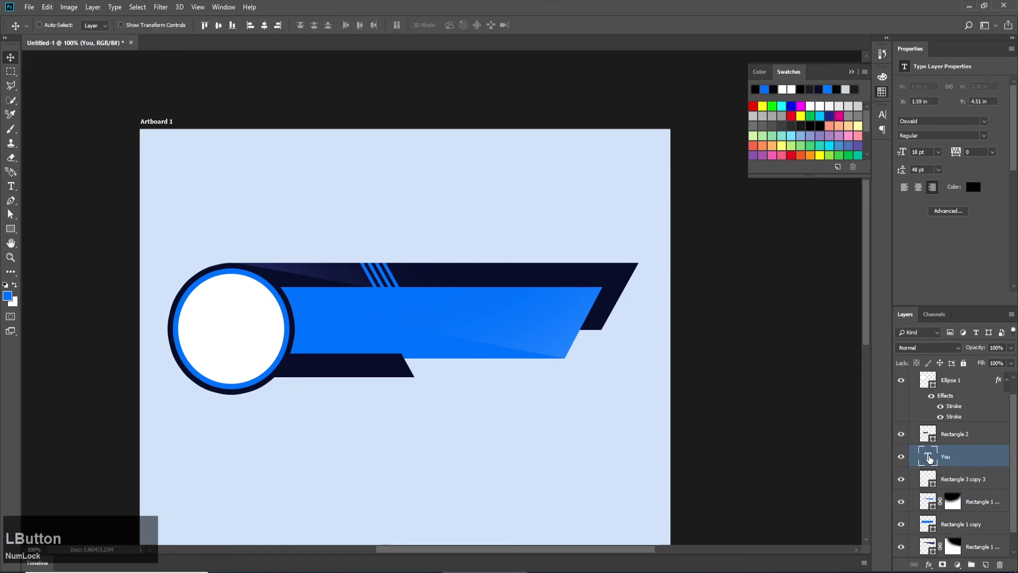
- Move the "You" text layer above Ellipse 1 in the layer stack
{"action": "double_click", "coordinate": [930, 458]}
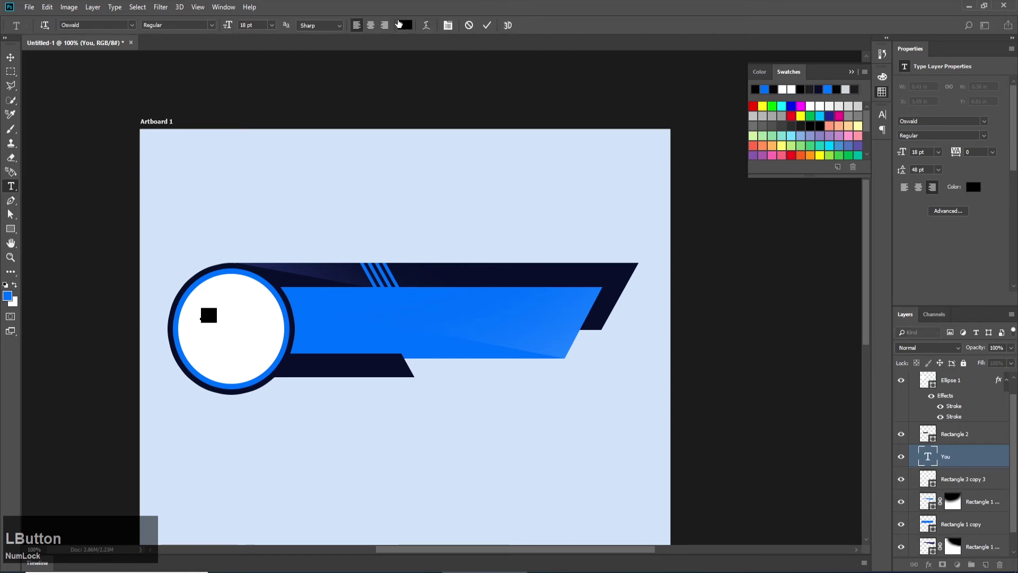
{"action": "left_click", "coordinate": [928, 458]}
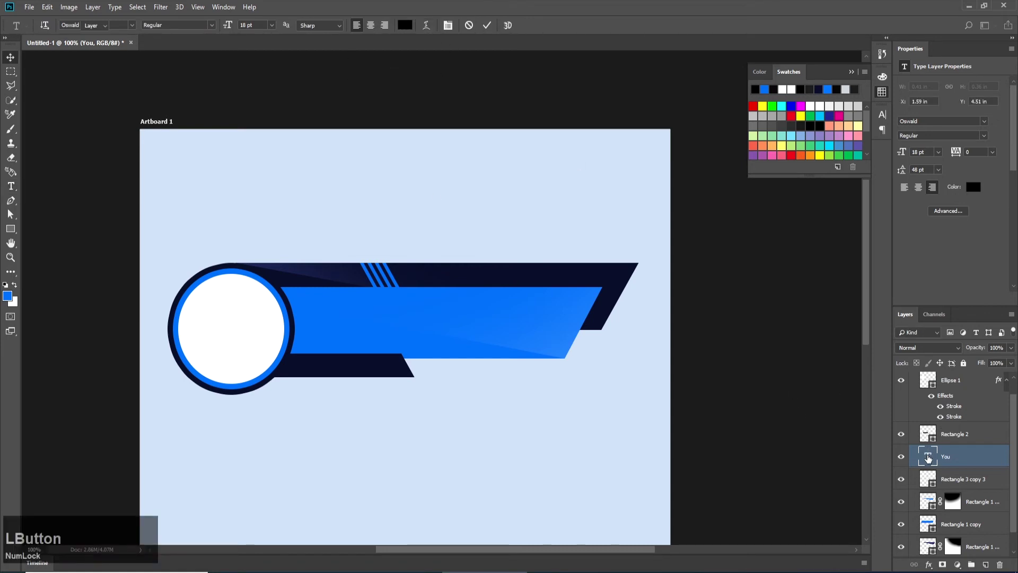
{"action": "scroll", "coordinate": [935, 408], "scroll_direction": "up", "scroll_amount": 1}
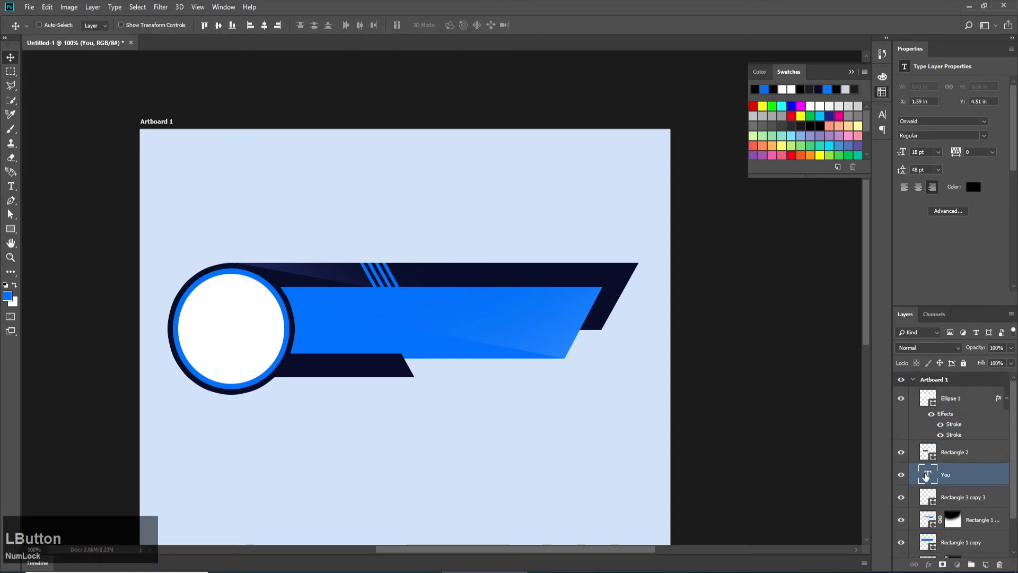
{"action": "left_click_drag", "start_coordinate": [926, 476], "coordinate": [934, 392]}
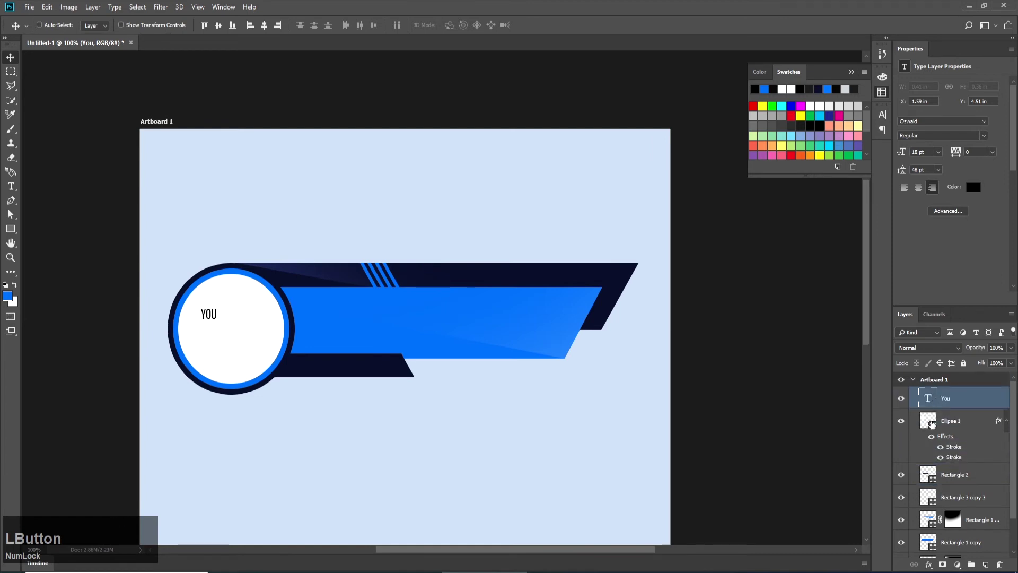
- Extend the circle's text to read YOUR, with CHANNEL on a second line
{"action": "key", "text": "t"}
{"action": "left_click", "coordinate": [218, 315]}
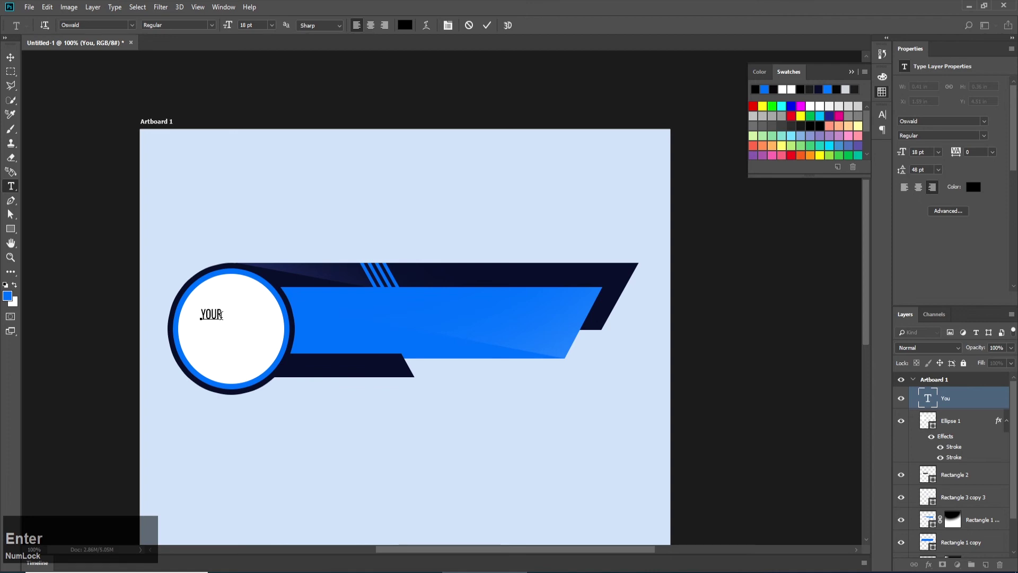
{"action": "type", "text": "CHANNEL"}
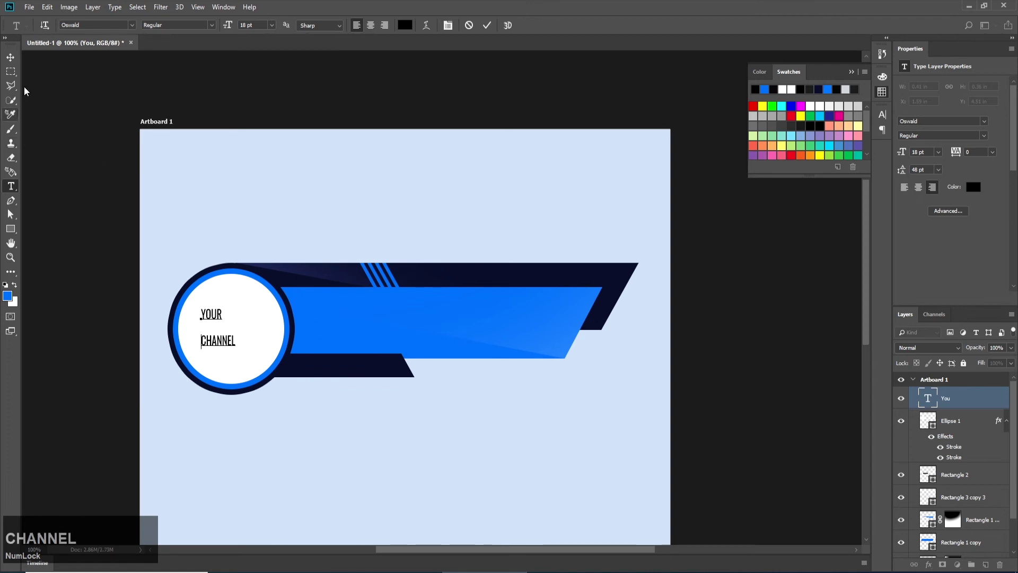
- Shift the YOUR CHANNEL text toward the middle of the white circle and set its font style to Medium
{"action": "left_click", "coordinate": [10, 56]}
{"action": "left_click_drag", "start_coordinate": [236, 329], "coordinate": [253, 328]}
{"action": "double_click", "coordinate": [928, 398]}
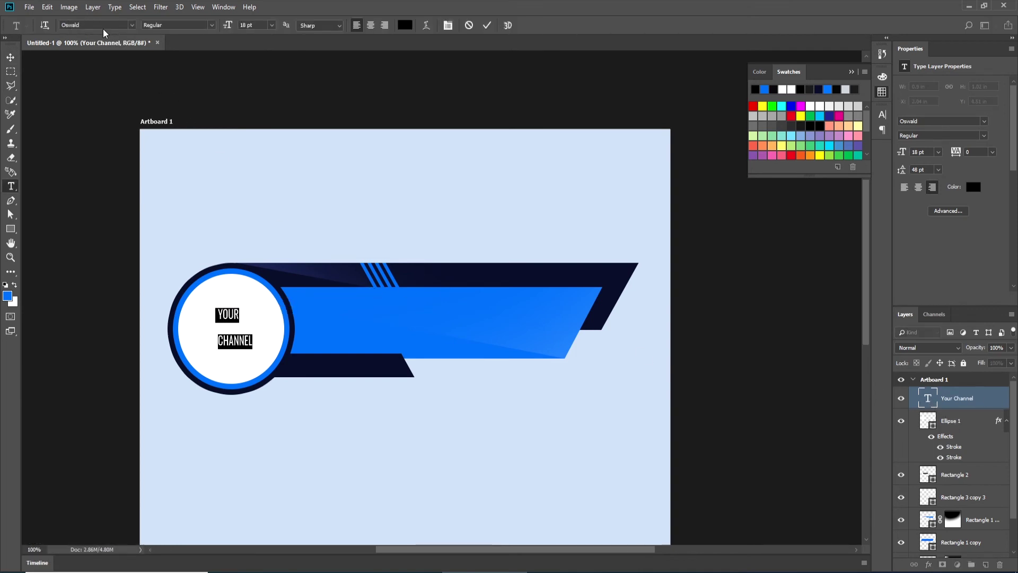
{"action": "left_click", "coordinate": [212, 28]}
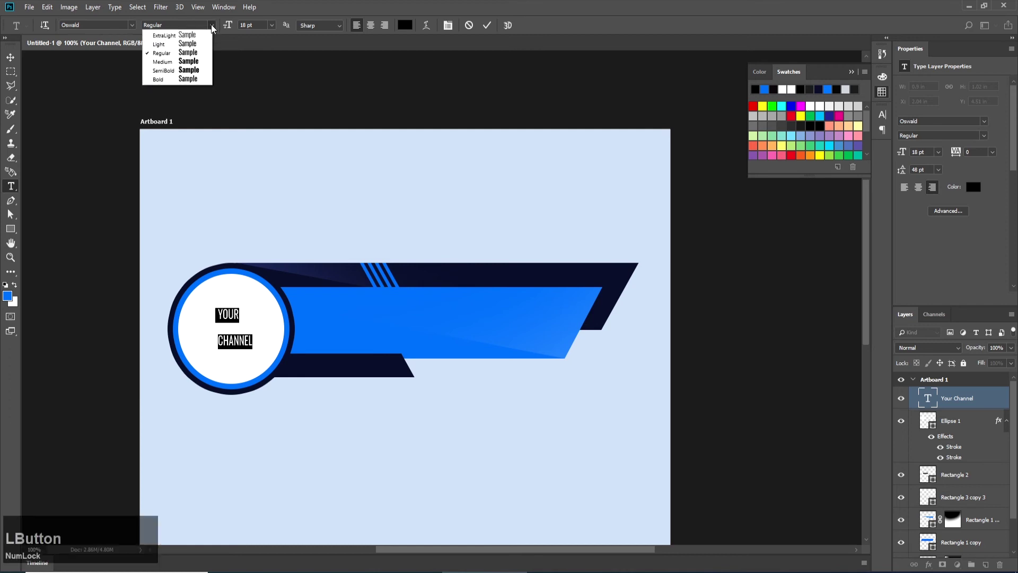
{"action": "left_click", "coordinate": [171, 65]}
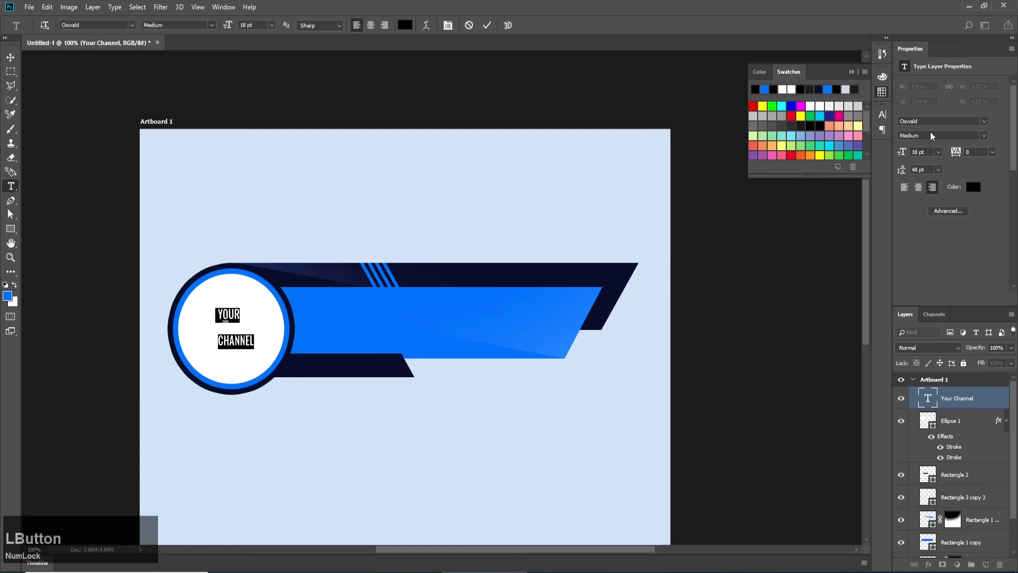
- Set the line spacing of the YOUR CHANNEL text to 30 pt
{"action": "left_click", "coordinate": [882, 115]}
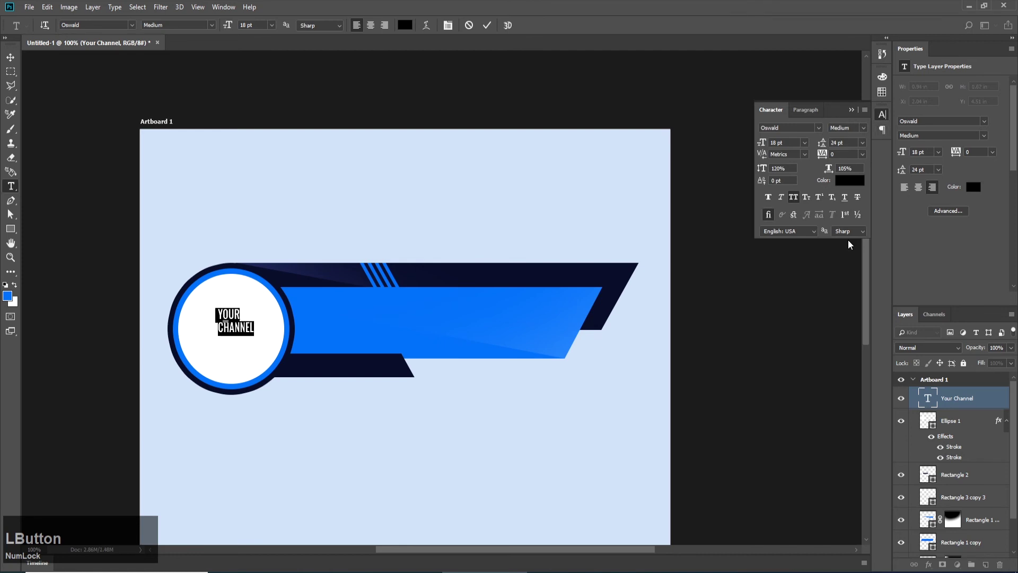
{"action": "left_click", "coordinate": [862, 143]}
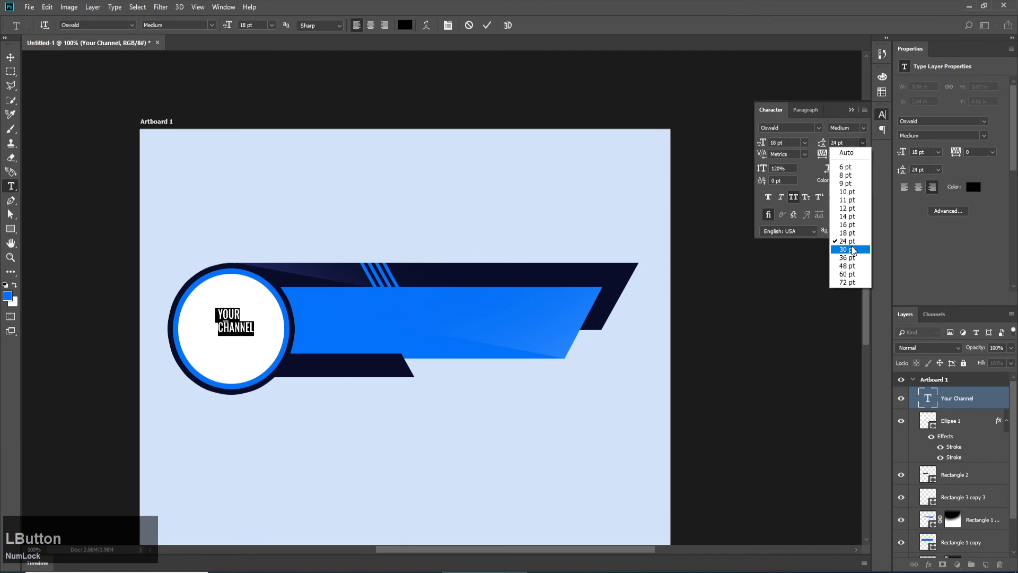
{"action": "left_click", "coordinate": [848, 249]}
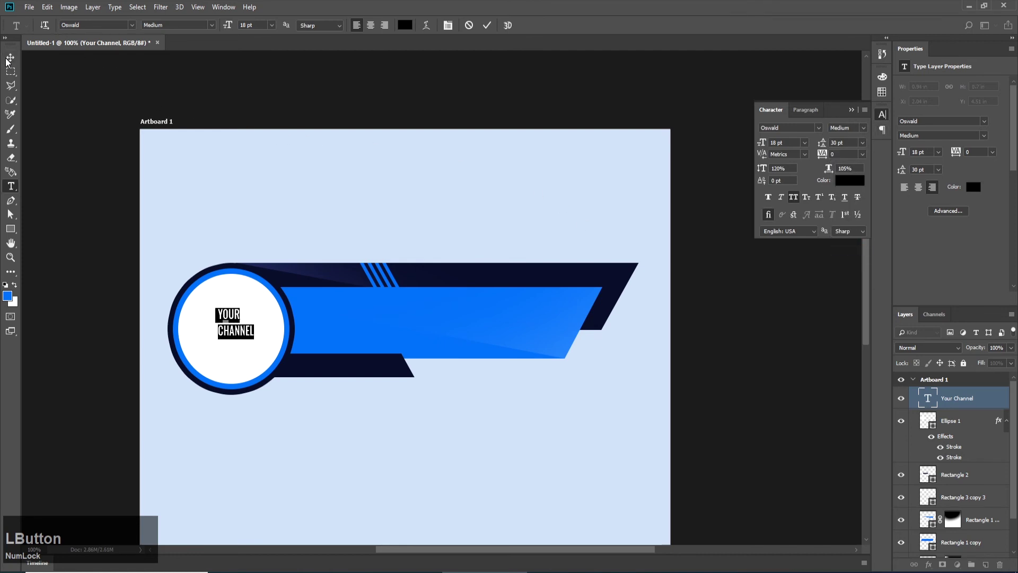
- Set the YOUR CHANNEL font size to 30 pt and centre the enlarged text inside the white circle
{"action": "left_click", "coordinate": [273, 26]}
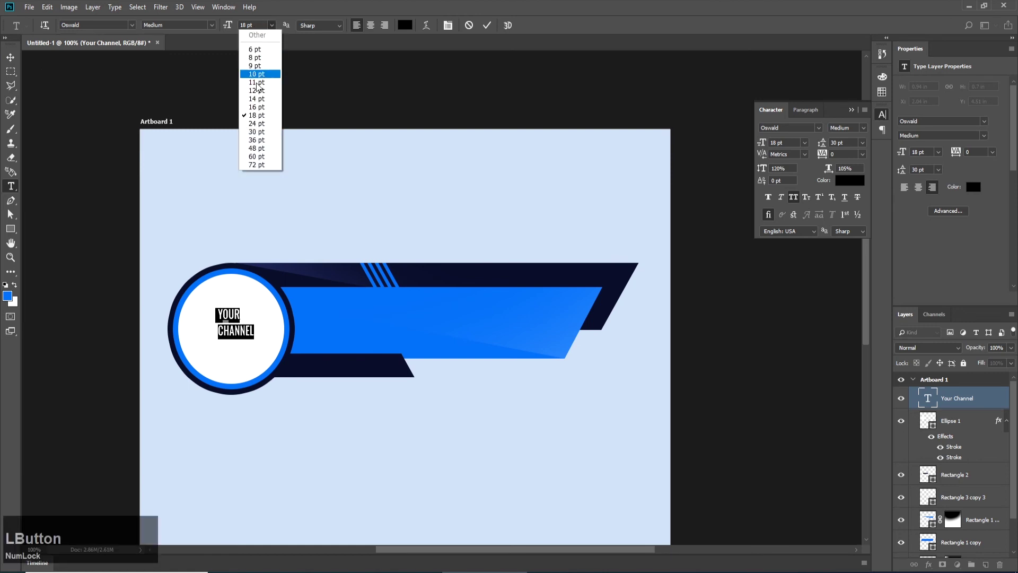
{"action": "left_click", "coordinate": [258, 140]}
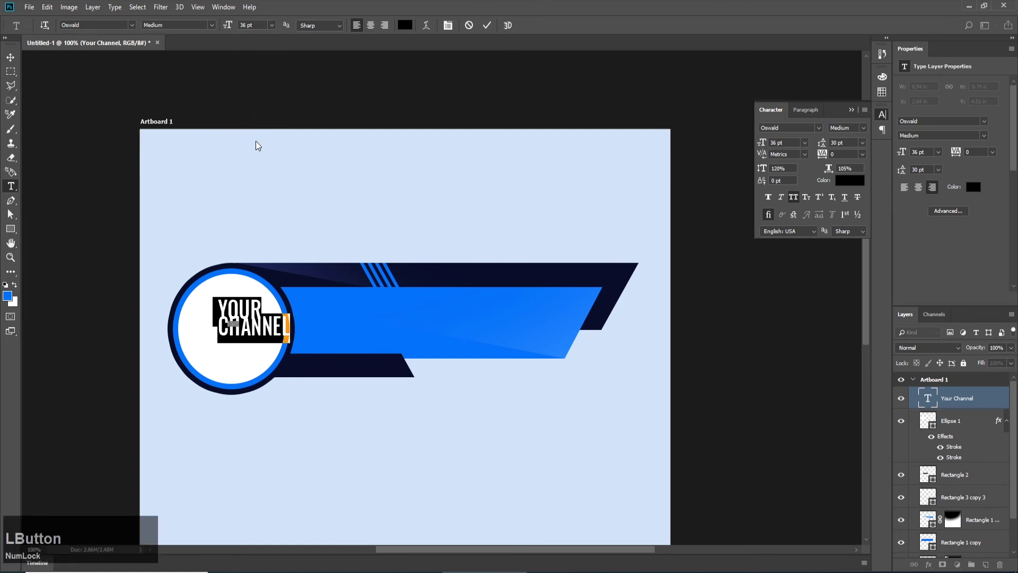
{"action": "left_click", "coordinate": [272, 25]}
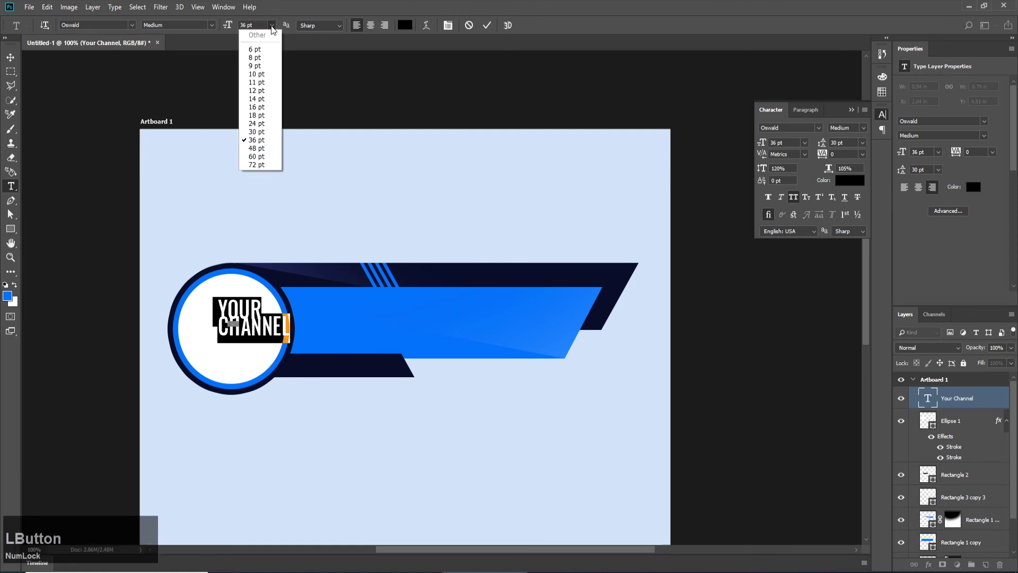
{"action": "left_click", "coordinate": [262, 133]}
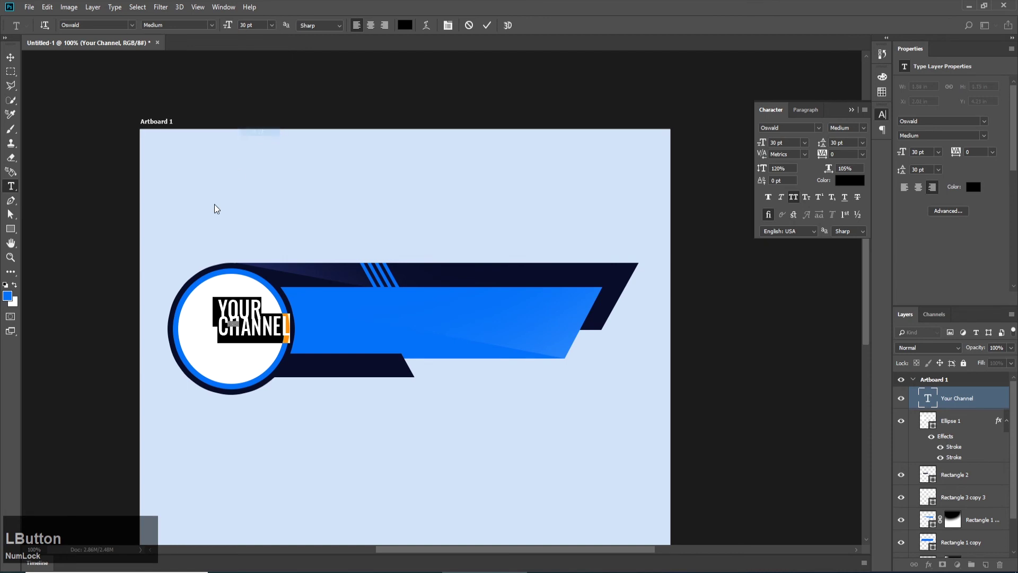
{"action": "left_click", "coordinate": [11, 57]}
{"action": "left_click_drag", "start_coordinate": [257, 333], "coordinate": [244, 342]}
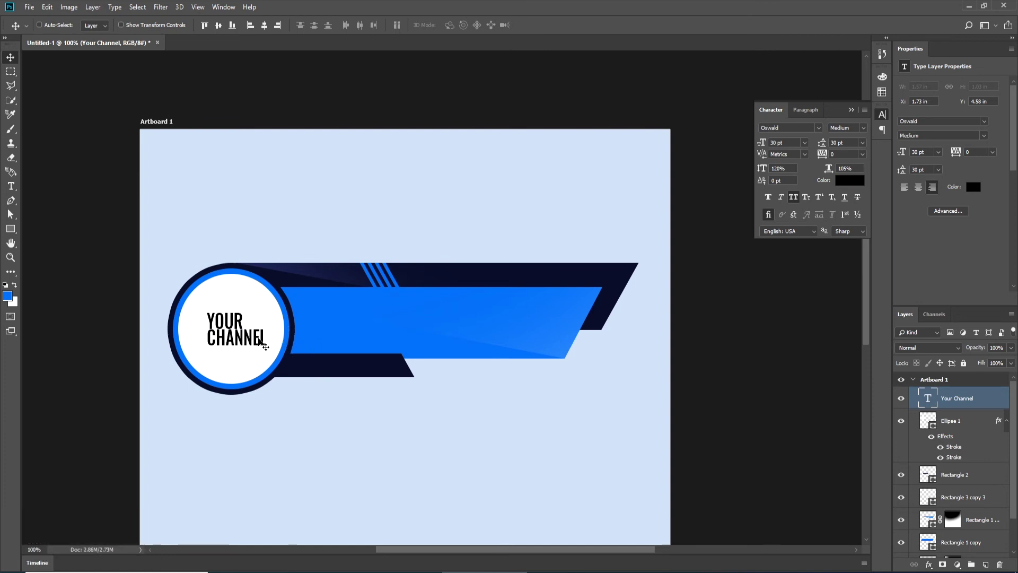
- Duplicate the YOUR CHANNEL text onto the blue bar and replace the copy's wording with SOME TEXT HERE
{"action": "left_click_drag", "start_coordinate": [264, 345], "coordinate": [406, 338], "text": "alt"}
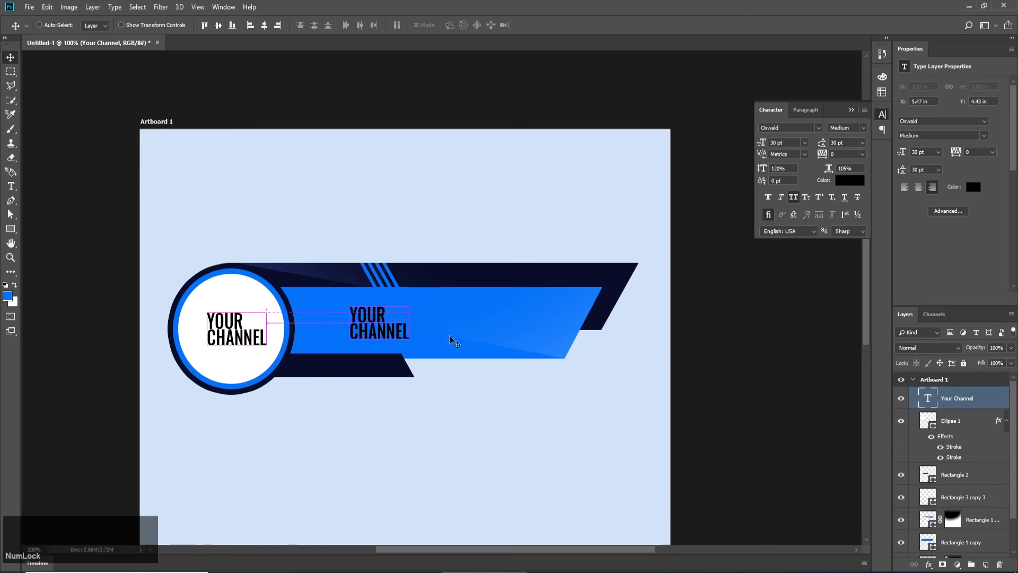
{"action": "double_click", "coordinate": [927, 407]}
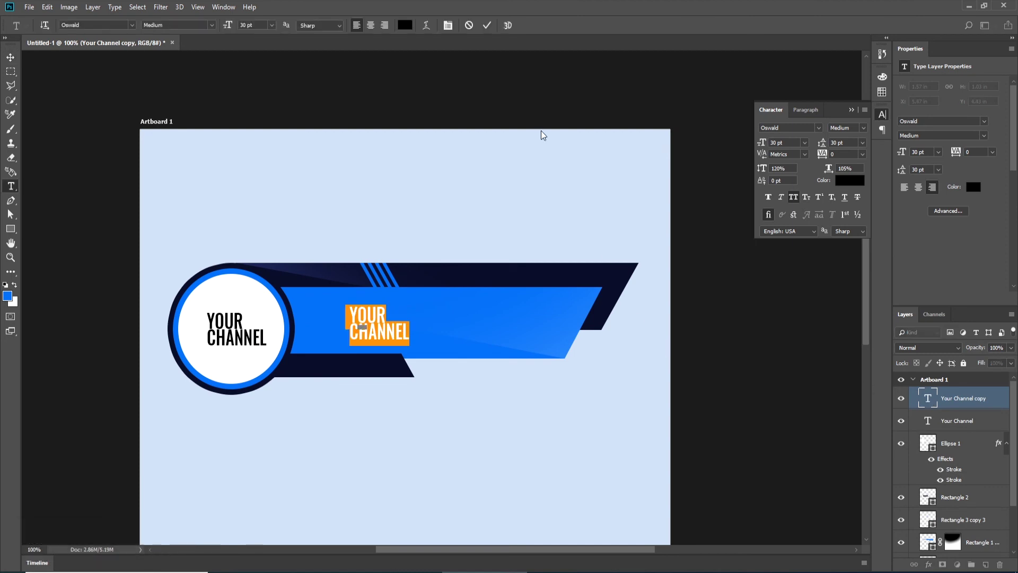
{"action": "type", "text": "SOME "}
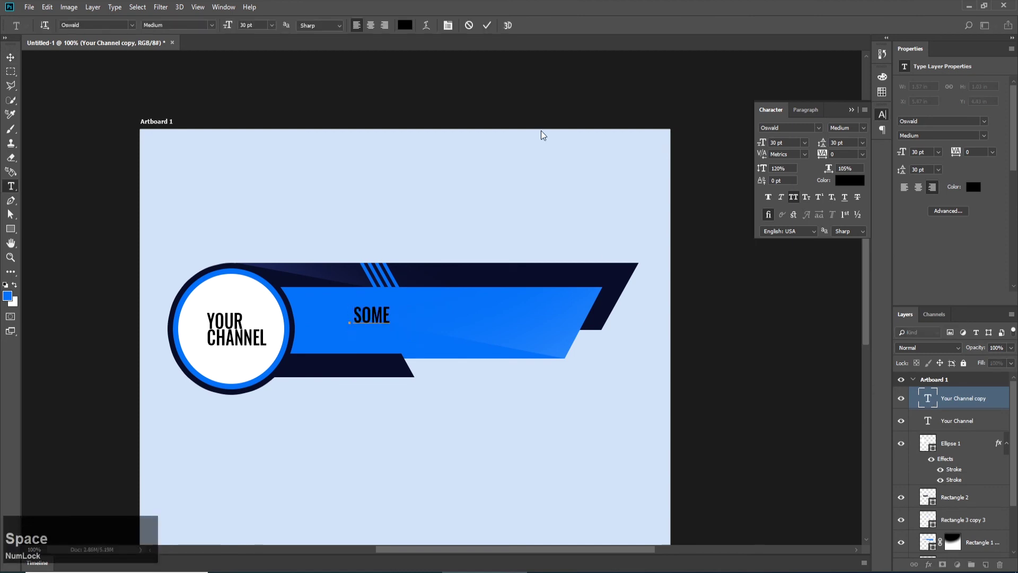
{"action": "type", "text": "TEXT HERE"}
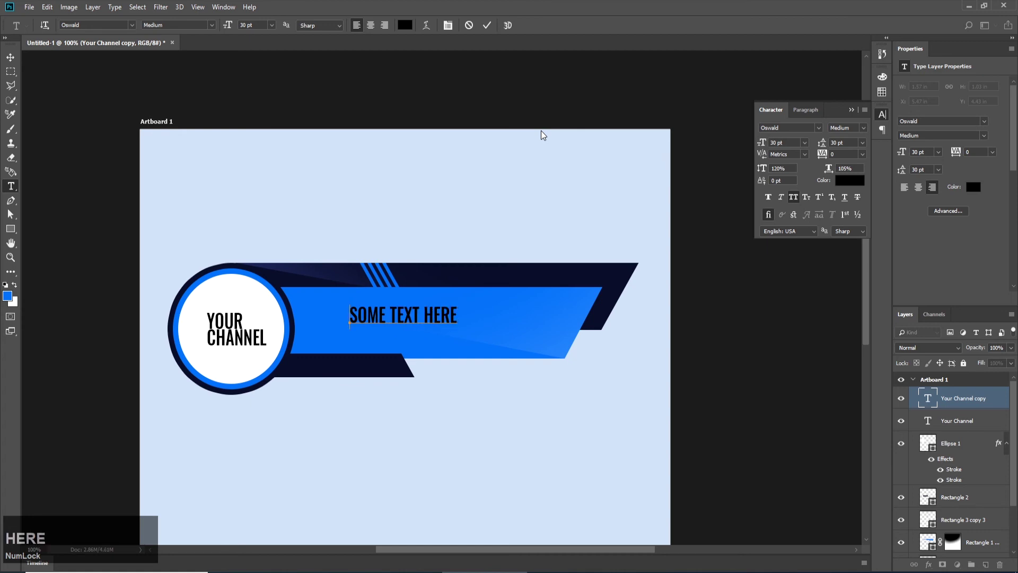
- Set the colour of the SOME TEXT HERE text to white (ffffff)
{"action": "left_click", "coordinate": [407, 25]}
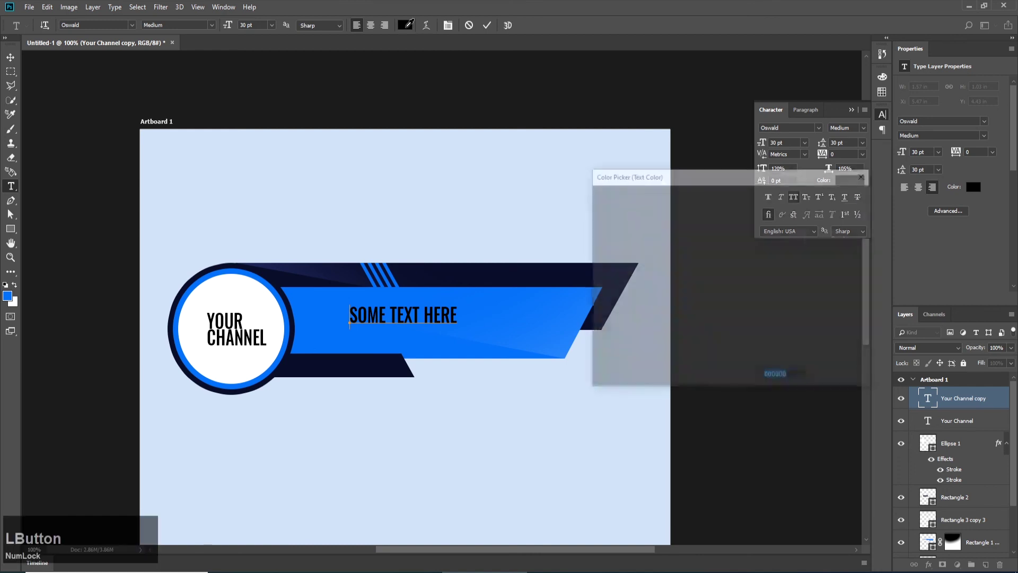
{"action": "left_click_drag", "start_coordinate": [722, 218], "coordinate": [747, 178]}
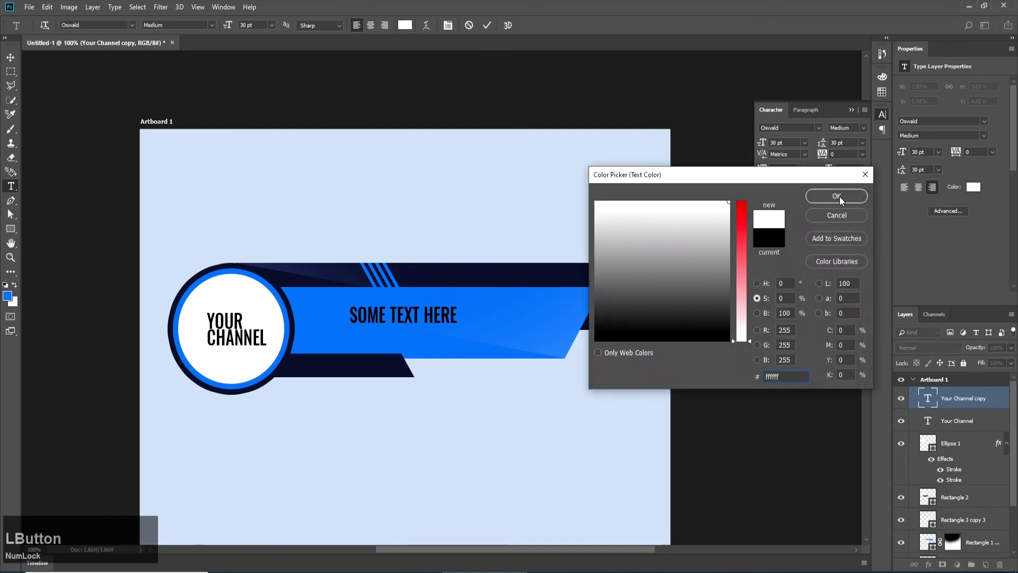